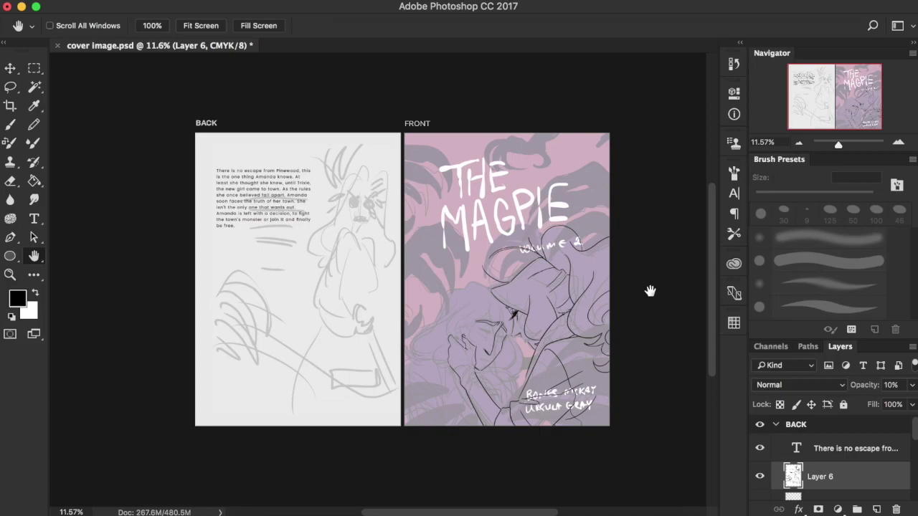
Step: Add a new layer above Layer 6 and draw the back-cover character's oval head outline with a 25 px brush
{"action": "left_click", "coordinate": [875, 508]}
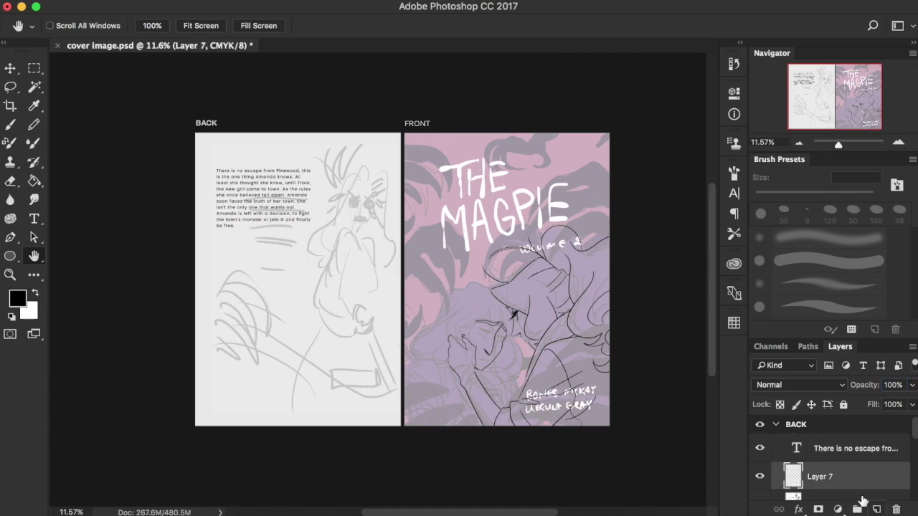
{"action": "left_click", "coordinate": [10, 275]}
{"action": "left_click_drag", "start_coordinate": [191, 131], "coordinate": [351, 269]}
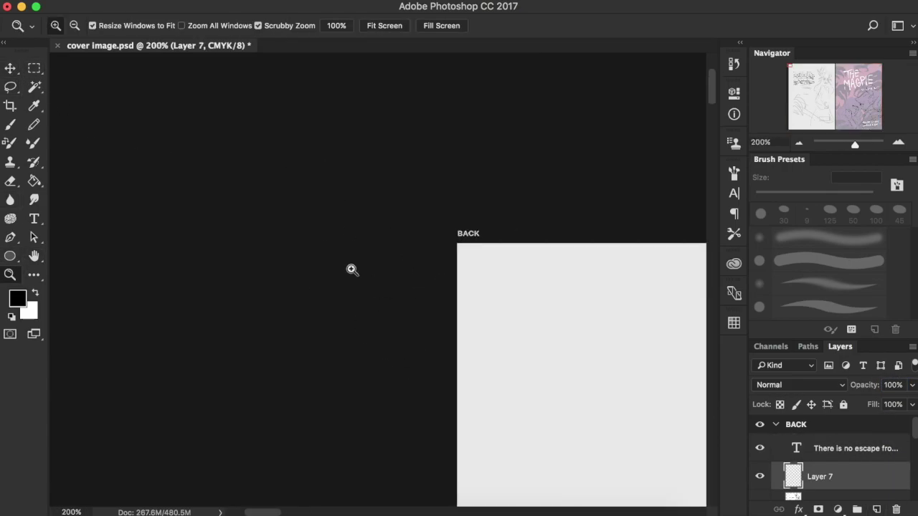
{"action": "key", "text": "space"}
{"action": "left_click_drag", "start_coordinate": [516, 362], "coordinate": [294, 255]}
{"action": "left_click_drag", "start_coordinate": [388, 277], "coordinate": [346, 202]}
{"action": "key", "text": "space"}
{"action": "left_click_drag", "start_coordinate": [425, 272], "coordinate": [231, 226]}
{"action": "key", "text": "b"}
{"action": "mouse_move", "coordinate": [386, 213]}
{"action": "left_mouse_down"}
{"action": "mouse_move", "coordinate": [449, 204]}
{"action": "mouse_move", "coordinate": [371, 247]}
{"action": "left_mouse_up"}
{"action": "left_click_drag", "start_coordinate": [365, 321], "coordinate": [371, 227]}
{"action": "left_click_drag", "start_coordinate": [452, 207], "coordinate": [486, 316]}
{"action": "left_click_drag", "start_coordinate": [363, 328], "coordinate": [434, 391]}
{"action": "left_click_drag", "start_coordinate": [490, 305], "coordinate": [448, 387]}
Step: Draw the face's vertical and horizontal guidelines, angry brows and large dark filled eyes inside the head oval
{"action": "left_click_drag", "start_coordinate": [415, 213], "coordinate": [428, 377]}
{"action": "mouse_move", "coordinate": [373, 292]}
{"action": "left_mouse_down"}
{"action": "mouse_move", "coordinate": [489, 290]}
{"action": "mouse_move", "coordinate": [456, 298]}
{"action": "left_mouse_up"}
{"action": "mouse_move", "coordinate": [381, 261]}
{"action": "left_mouse_down"}
{"action": "mouse_move", "coordinate": [375, 276]}
{"action": "mouse_move", "coordinate": [404, 270]}
{"action": "mouse_move", "coordinate": [402, 293]}
{"action": "mouse_move", "coordinate": [466, 267]}
{"action": "mouse_move", "coordinate": [474, 284]}
{"action": "left_mouse_up"}
{"action": "mouse_move", "coordinate": [382, 258]}
{"action": "left_mouse_down"}
{"action": "mouse_move", "coordinate": [398, 251]}
{"action": "mouse_move", "coordinate": [404, 260]}
{"action": "left_mouse_up"}
{"action": "mouse_move", "coordinate": [431, 252]}
{"action": "left_mouse_down"}
{"action": "mouse_move", "coordinate": [459, 231]}
{"action": "mouse_move", "coordinate": [479, 242]}
{"action": "left_mouse_up"}
{"action": "mouse_move", "coordinate": [380, 264]}
{"action": "left_mouse_down"}
{"action": "mouse_move", "coordinate": [396, 290]}
{"action": "mouse_move", "coordinate": [386, 288]}
{"action": "left_mouse_up"}
{"action": "mouse_move", "coordinate": [438, 266]}
{"action": "left_mouse_down"}
{"action": "mouse_move", "coordinate": [461, 263]}
{"action": "mouse_move", "coordinate": [447, 262]}
{"action": "mouse_move", "coordinate": [442, 284]}
{"action": "mouse_move", "coordinate": [453, 271]}
{"action": "mouse_move", "coordinate": [459, 286]}
{"action": "mouse_move", "coordinate": [470, 278]}
{"action": "mouse_move", "coordinate": [444, 287]}
{"action": "left_mouse_up"}
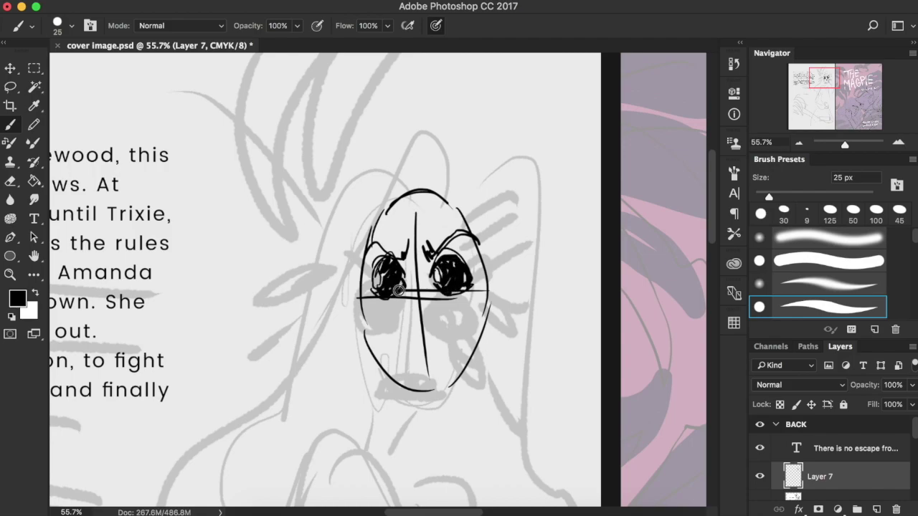
Step: Draw the small pointed nose, strengthen both sides of the jaw and add the ear
{"action": "mouse_move", "coordinate": [406, 321]}
{"action": "left_mouse_down"}
{"action": "mouse_move", "coordinate": [416, 333]}
{"action": "mouse_move", "coordinate": [434, 324]}
{"action": "mouse_move", "coordinate": [419, 367]}
{"action": "left_mouse_up"}
{"action": "key", "text": "super+z"}
{"action": "left_click_drag", "start_coordinate": [350, 271], "coordinate": [363, 315]}
{"action": "mouse_move", "coordinate": [353, 271]}
{"action": "left_mouse_down"}
{"action": "mouse_move", "coordinate": [369, 348]}
{"action": "mouse_move", "coordinate": [414, 387]}
{"action": "left_mouse_up"}
{"action": "left_click_drag", "start_coordinate": [377, 356], "coordinate": [438, 391]}
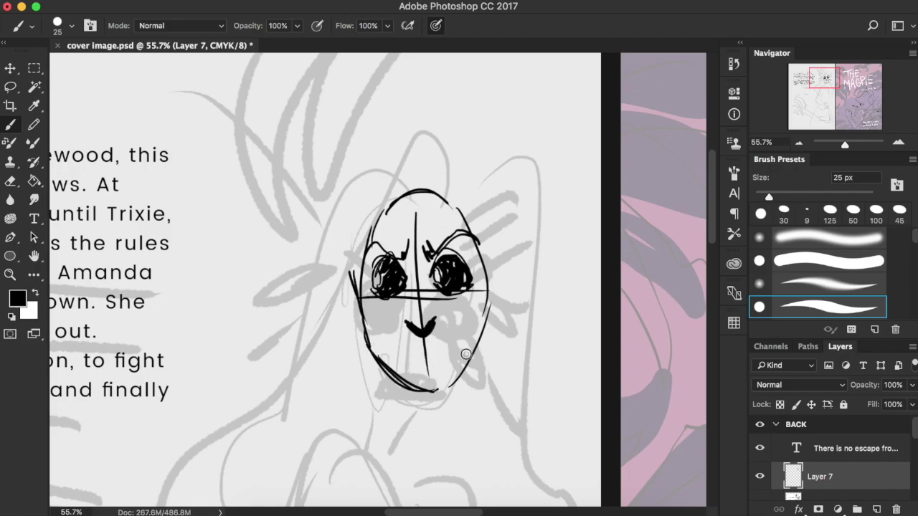
{"action": "left_click_drag", "start_coordinate": [475, 343], "coordinate": [436, 391]}
{"action": "mouse_move", "coordinate": [474, 336]}
{"action": "left_mouse_down"}
{"action": "mouse_move", "coordinate": [477, 272]}
{"action": "mouse_move", "coordinate": [496, 315]}
{"action": "left_mouse_up"}
{"action": "mouse_move", "coordinate": [363, 291]}
{"action": "left_mouse_down"}
{"action": "mouse_move", "coordinate": [366, 327]}
{"action": "mouse_move", "coordinate": [391, 194]}
{"action": "mouse_move", "coordinate": [370, 267]}
{"action": "mouse_move", "coordinate": [358, 370]}
{"action": "left_mouse_up"}
{"action": "left_click_drag", "start_coordinate": [369, 373], "coordinate": [343, 403]}
{"action": "left_click_drag", "start_coordinate": [434, 191], "coordinate": [489, 251]}
{"action": "key", "text": "super+z"}
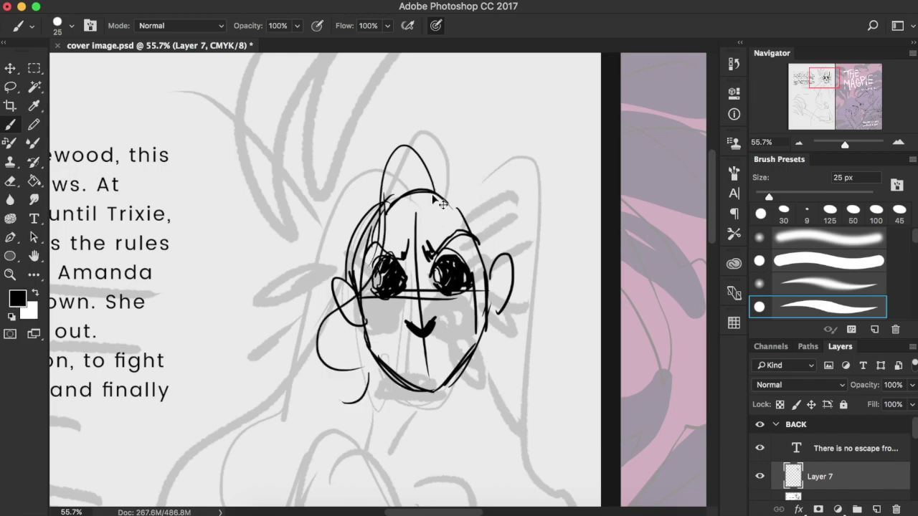
{"action": "key", "text": "super+alt+z"}
{"action": "key", "text": "super+alt+z"}
{"action": "key", "text": "super+alt+z"}
Step: Sketch the hair loop above the head, the neck lines and the shoulders with a round near-shoulder joint
{"action": "mouse_move", "coordinate": [443, 187]}
{"action": "left_mouse_down"}
{"action": "mouse_move", "coordinate": [374, 240]}
{"action": "mouse_move", "coordinate": [355, 473]}
{"action": "left_mouse_up"}
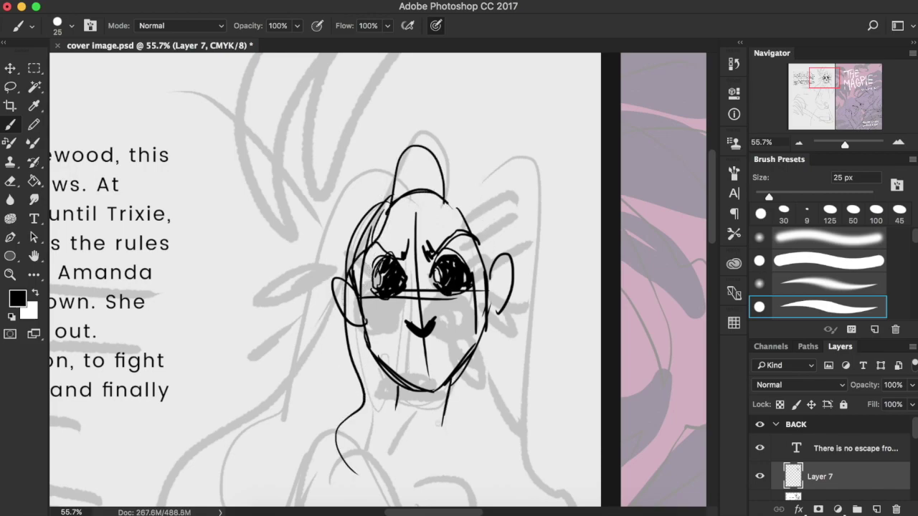
{"action": "left_click_drag", "start_coordinate": [393, 388], "coordinate": [391, 411]}
{"action": "left_click", "coordinate": [800, 143]}
{"action": "left_click", "coordinate": [799, 142]}
{"action": "left_click_drag", "start_coordinate": [814, 82], "coordinate": [812, 88]}
{"action": "left_click_drag", "start_coordinate": [373, 261], "coordinate": [479, 367]}
{"action": "left_click_drag", "start_coordinate": [450, 301], "coordinate": [466, 374]}
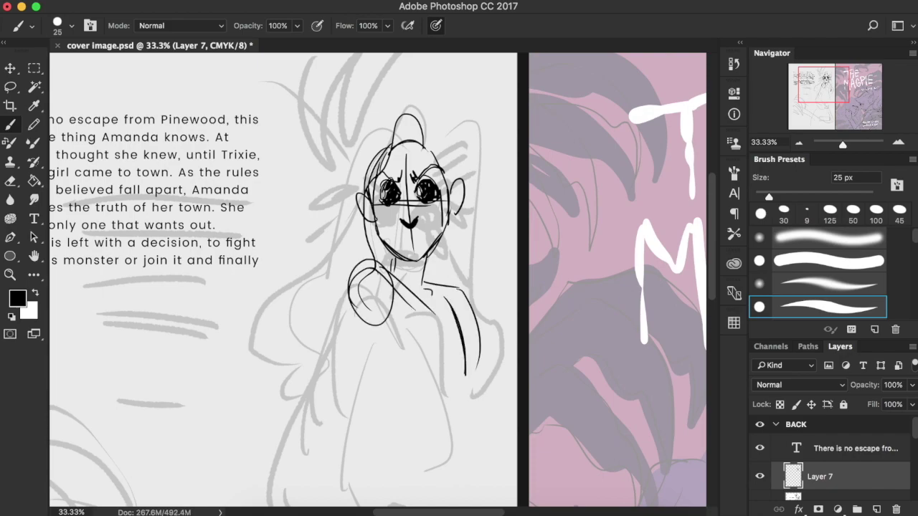
Step: Draw the torso's sides, center line and lower edge, continuing down to the waist
{"action": "left_click_drag", "start_coordinate": [454, 317], "coordinate": [459, 418]}
{"action": "left_click_drag", "start_coordinate": [353, 289], "coordinate": [336, 424]}
{"action": "left_click_drag", "start_coordinate": [369, 278], "coordinate": [332, 370]}
{"action": "left_click_drag", "start_coordinate": [340, 339], "coordinate": [363, 433]}
{"action": "left_click_drag", "start_coordinate": [393, 360], "coordinate": [394, 420]}
{"action": "left_click_drag", "start_coordinate": [362, 434], "coordinate": [431, 446]}
{"action": "left_click_drag", "start_coordinate": [468, 384], "coordinate": [446, 450]}
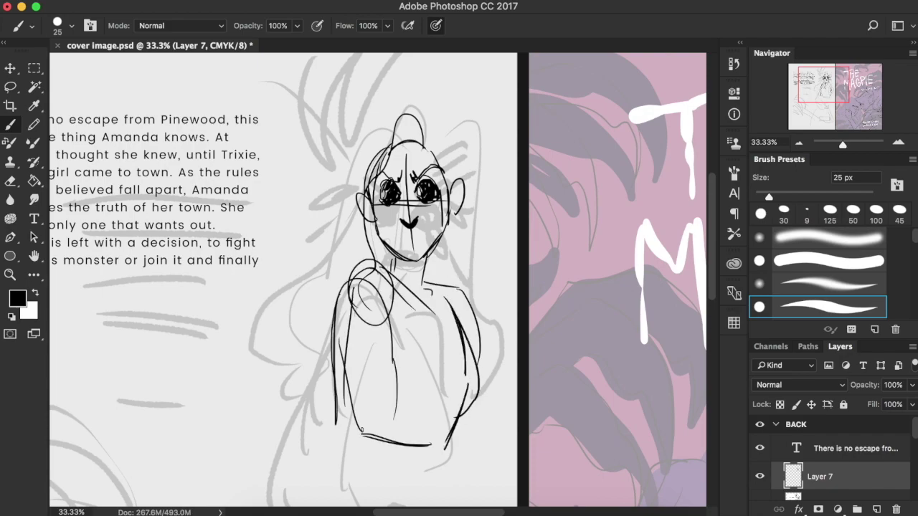
{"action": "left_click_drag", "start_coordinate": [370, 429], "coordinate": [342, 488]}
Step: Sketch the bent near arm with upper arm, round elbow joint, forearm, wrist and hand resting at the waist
{"action": "left_click", "coordinate": [799, 143]}
{"action": "left_click_drag", "start_coordinate": [812, 94], "coordinate": [809, 97]}
{"action": "left_click_drag", "start_coordinate": [376, 246], "coordinate": [380, 244]}
{"action": "left_click_drag", "start_coordinate": [366, 242], "coordinate": [317, 356]}
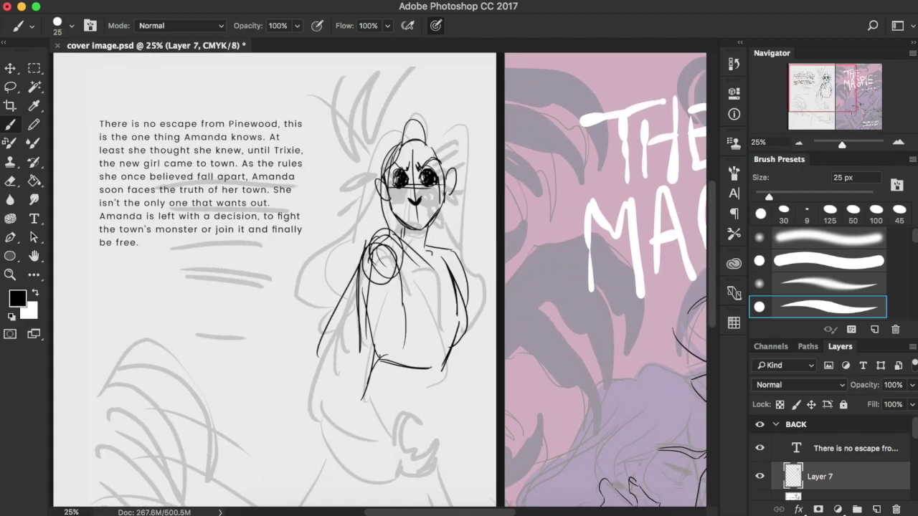
{"action": "left_click_drag", "start_coordinate": [387, 285], "coordinate": [320, 339]}
{"action": "left_click_drag", "start_coordinate": [321, 334], "coordinate": [337, 352]}
{"action": "left_click_drag", "start_coordinate": [316, 349], "coordinate": [372, 409]}
{"action": "left_click_drag", "start_coordinate": [396, 344], "coordinate": [367, 403]}
{"action": "left_click_drag", "start_coordinate": [370, 400], "coordinate": [394, 429]}
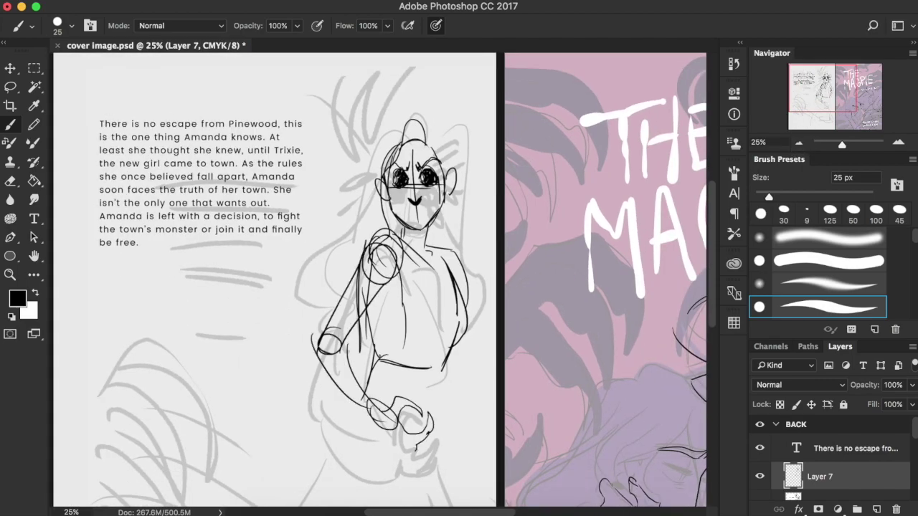
Step: Reinforce the near arm's outline from shoulder to elbow to hand with heavier outer lines
{"action": "mouse_move", "coordinate": [319, 370]}
{"action": "left_mouse_down"}
{"action": "mouse_move", "coordinate": [380, 439]}
{"action": "mouse_move", "coordinate": [355, 413]}
{"action": "left_mouse_up"}
{"action": "mouse_move", "coordinate": [367, 251]}
{"action": "left_mouse_down"}
{"action": "mouse_move", "coordinate": [306, 366]}
{"action": "mouse_move", "coordinate": [300, 349]}
{"action": "left_mouse_up"}
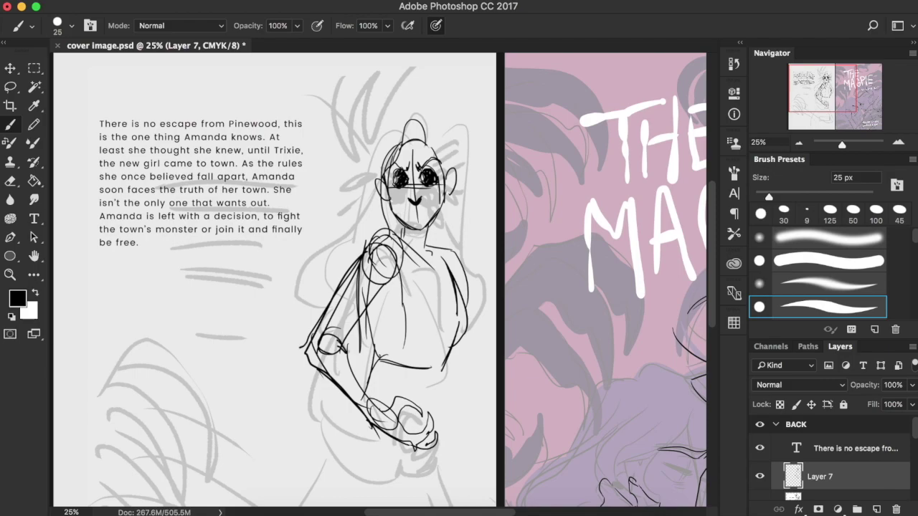
{"action": "left_click_drag", "start_coordinate": [387, 275], "coordinate": [338, 340]}
{"action": "left_click_drag", "start_coordinate": [368, 242], "coordinate": [388, 282]}
Step: Erase the overlapping construction lines around the near shoulder and redraw the line at the base of the neck
{"action": "key", "text": "e"}
{"action": "mouse_move", "coordinate": [394, 234]}
{"action": "left_mouse_down"}
{"action": "mouse_move", "coordinate": [383, 245]}
{"action": "mouse_move", "coordinate": [371, 239]}
{"action": "left_mouse_up"}
{"action": "mouse_move", "coordinate": [380, 244]}
{"action": "left_mouse_down"}
{"action": "mouse_move", "coordinate": [361, 283]}
{"action": "mouse_move", "coordinate": [432, 256]}
{"action": "mouse_move", "coordinate": [342, 282]}
{"action": "left_mouse_up"}
{"action": "key", "text": "b"}
{"action": "key", "text": "e"}
{"action": "key", "text": "b"}
{"action": "left_click_drag", "start_coordinate": [402, 231], "coordinate": [395, 249]}
Step: Draw long wavy hair falling on both sides of the face, ending in curls beside the arm
{"action": "mouse_move", "coordinate": [388, 137]}
{"action": "left_mouse_down"}
{"action": "mouse_move", "coordinate": [309, 277]}
{"action": "mouse_move", "coordinate": [324, 313]}
{"action": "left_mouse_up"}
{"action": "left_click_drag", "start_coordinate": [432, 129], "coordinate": [468, 301]}
{"action": "left_click_drag", "start_coordinate": [451, 142], "coordinate": [467, 215]}
{"action": "left_click_drag", "start_coordinate": [397, 127], "coordinate": [298, 298]}
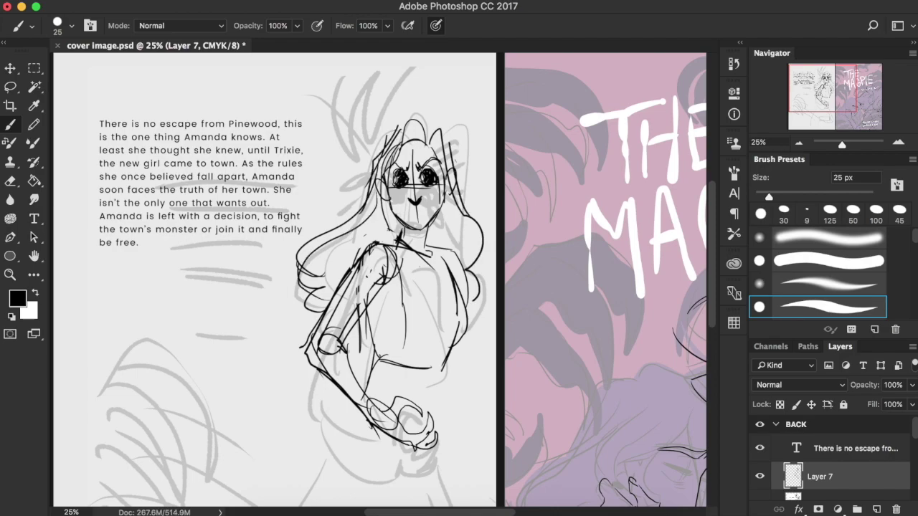
{"action": "left_click_drag", "start_coordinate": [335, 264], "coordinate": [287, 302]}
{"action": "left_click_drag", "start_coordinate": [302, 298], "coordinate": [284, 324]}
Step: Erase the guideline on the lower face and draw a gritted mouth there
{"action": "key", "text": "e"}
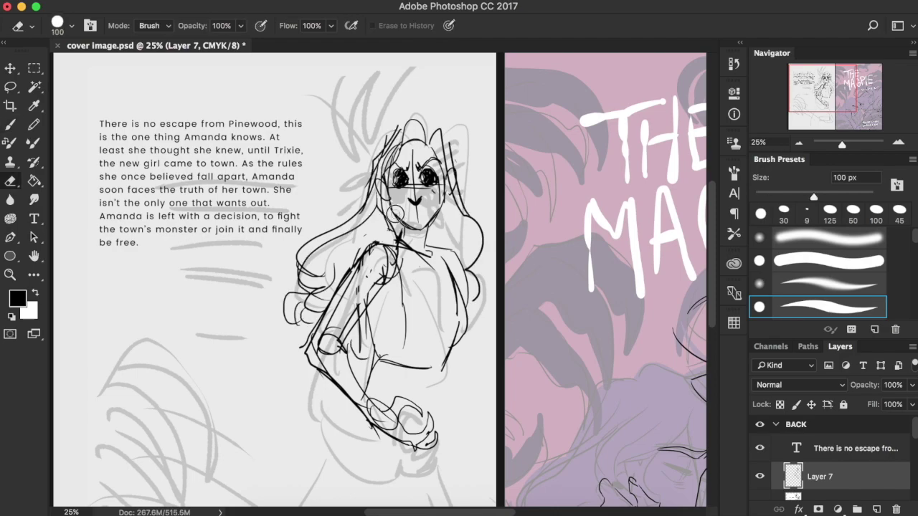
{"action": "left_click_drag", "start_coordinate": [397, 217], "coordinate": [418, 227]}
{"action": "key", "text": "b"}
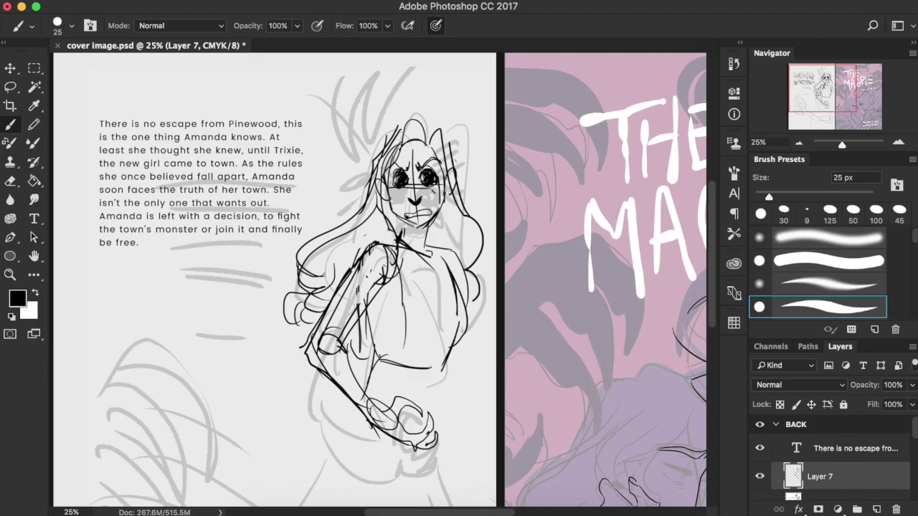
Step: Lasso the body below the head, transform the selection slightly upward to shorten the neck, and deselect it
{"action": "key", "text": "l"}
{"action": "mouse_move", "coordinate": [391, 229]}
{"action": "left_mouse_down"}
{"action": "mouse_move", "coordinate": [363, 237]}
{"action": "mouse_move", "coordinate": [478, 313]}
{"action": "mouse_move", "coordinate": [410, 242]}
{"action": "left_mouse_up"}
{"action": "key", "text": "super+t"}
{"action": "key", "text": "shift+Up"}
{"action": "key", "text": "shift+Up"}
{"action": "key", "text": "shift+Up"}
{"action": "key", "text": "shift+Up"}
{"action": "key", "text": "shift+Up"}
{"action": "key", "text": "shift+Up"}
{"action": "key", "text": "shift+Up"}
{"action": "key", "text": "shift+Up"}
{"action": "key", "text": "shift+Up"}
{"action": "key", "text": "shift+Up"}
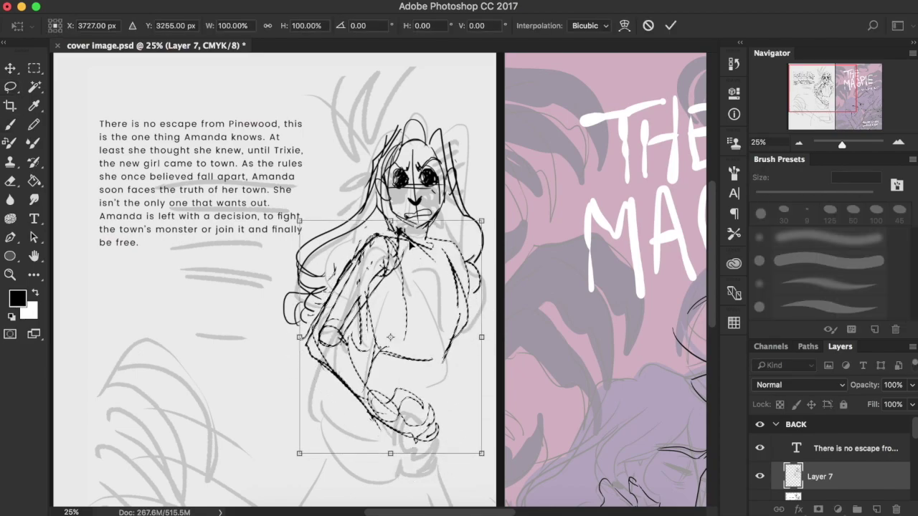
{"action": "key", "text": "Return"}
{"action": "key", "text": "super+d"}
Step: Draw the first skirt lines running down from both sides of the waist
{"action": "left_click_drag", "start_coordinate": [416, 369], "coordinate": [432, 243]}
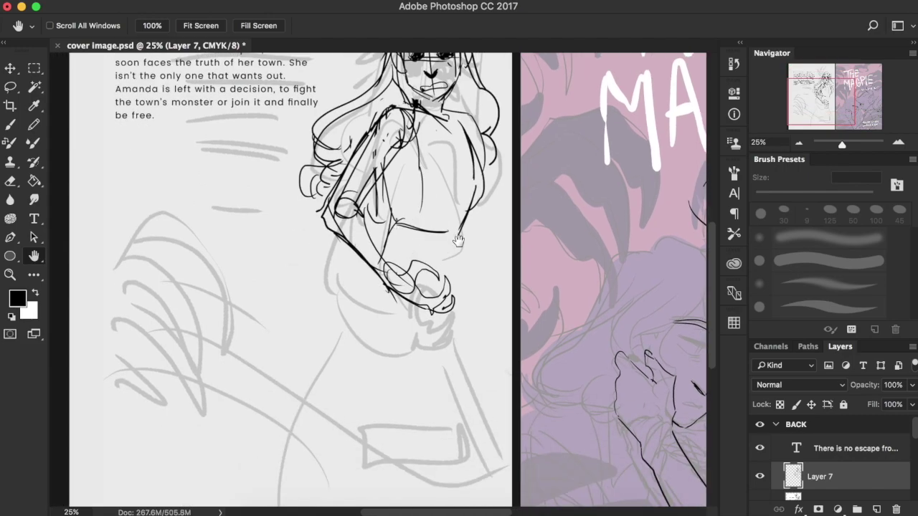
{"action": "key", "text": "b"}
{"action": "left_click_drag", "start_coordinate": [396, 212], "coordinate": [352, 318]}
{"action": "left_click_drag", "start_coordinate": [465, 223], "coordinate": [466, 429]}
Step: Sketch the wide sweeping skirt with its curved hem, side outlines and vertical fold lines
{"action": "left_click", "coordinate": [800, 144]}
{"action": "left_click_drag", "start_coordinate": [380, 248], "coordinate": [244, 395]}
{"action": "left_click_drag", "start_coordinate": [254, 359], "coordinate": [463, 423]}
{"action": "left_click_drag", "start_coordinate": [441, 254], "coordinate": [467, 376]}
{"action": "left_click_drag", "start_coordinate": [366, 262], "coordinate": [251, 337]}
{"action": "left_click_drag", "start_coordinate": [345, 330], "coordinate": [244, 413]}
{"action": "left_click_drag", "start_coordinate": [351, 420], "coordinate": [466, 388]}
{"action": "left_click_drag", "start_coordinate": [244, 337], "coordinate": [321, 400]}
{"action": "left_click_drag", "start_coordinate": [398, 240], "coordinate": [375, 417]}
{"action": "left_click_drag", "start_coordinate": [394, 291], "coordinate": [385, 402]}
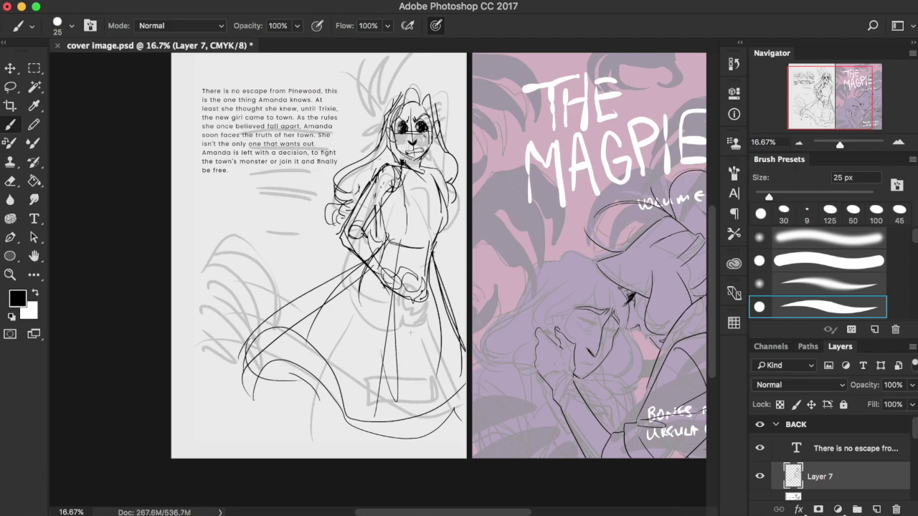
Step: Extend flowing curves from the skirt to the back cover's left edge and loop a large curve across the skirt
{"action": "left_click_drag", "start_coordinate": [187, 305], "coordinate": [302, 373]}
{"action": "mouse_move", "coordinate": [255, 342]}
{"action": "left_mouse_down"}
{"action": "mouse_move", "coordinate": [391, 426]}
{"action": "mouse_move", "coordinate": [466, 398]}
{"action": "left_mouse_up"}
{"action": "left_click_drag", "start_coordinate": [173, 267], "coordinate": [275, 361]}
{"action": "left_click_drag", "start_coordinate": [173, 283], "coordinate": [289, 363]}
{"action": "left_click_drag", "start_coordinate": [173, 387], "coordinate": [298, 437]}
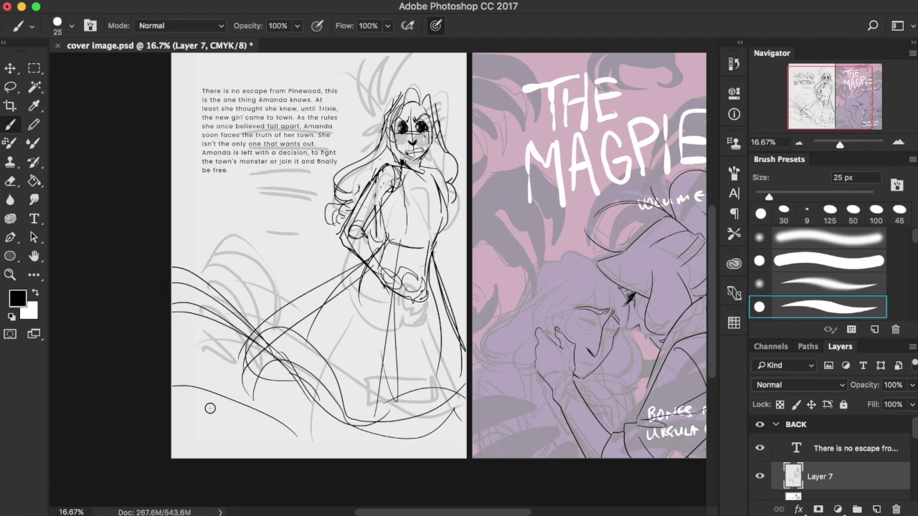
{"action": "left_click_drag", "start_coordinate": [174, 402], "coordinate": [295, 457]}
{"action": "mouse_move", "coordinate": [235, 334]}
{"action": "left_mouse_down"}
{"action": "mouse_move", "coordinate": [408, 412]}
{"action": "mouse_move", "coordinate": [275, 379]}
{"action": "left_mouse_up"}
{"action": "key", "text": "super+z"}
{"action": "left_click_drag", "start_coordinate": [381, 411], "coordinate": [432, 410]}
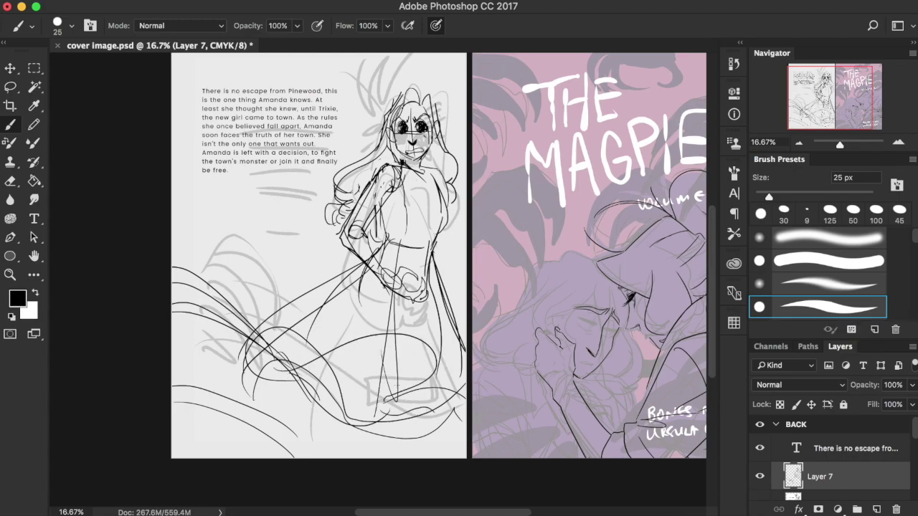
Step: Sketch the dress's off-shoulder neckline, bodice and sleeve, and the far arm reaching the page's right edge
{"action": "key", "text": "space"}
{"action": "mouse_move", "coordinate": [391, 203]}
{"action": "left_mouse_down"}
{"action": "mouse_move", "coordinate": [389, 223]}
{"action": "mouse_move", "coordinate": [448, 206]}
{"action": "left_mouse_up"}
{"action": "mouse_move", "coordinate": [401, 186]}
{"action": "left_mouse_down"}
{"action": "mouse_move", "coordinate": [373, 187]}
{"action": "mouse_move", "coordinate": [443, 214]}
{"action": "mouse_move", "coordinate": [437, 262]}
{"action": "left_mouse_up"}
{"action": "left_click_drag", "start_coordinate": [378, 253], "coordinate": [334, 304]}
{"action": "left_click_drag", "start_coordinate": [420, 248], "coordinate": [389, 276]}
{"action": "left_click_drag", "start_coordinate": [444, 207], "coordinate": [464, 351]}
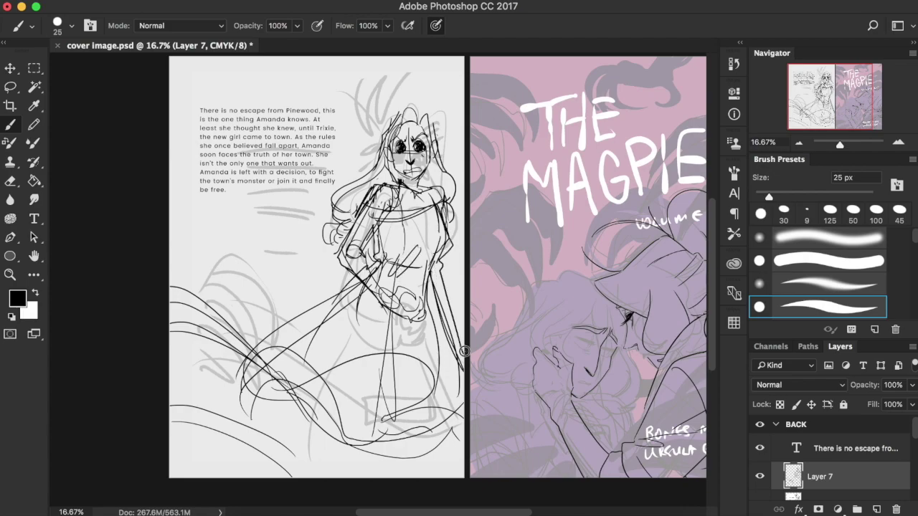
{"action": "mouse_move", "coordinate": [382, 265]}
{"action": "left_mouse_down"}
{"action": "mouse_move", "coordinate": [332, 312]}
{"action": "mouse_move", "coordinate": [373, 236]}
{"action": "mouse_move", "coordinate": [367, 254]}
{"action": "left_mouse_up"}
{"action": "mouse_move", "coordinate": [443, 213]}
{"action": "left_mouse_down"}
{"action": "mouse_move", "coordinate": [453, 292]}
{"action": "mouse_move", "coordinate": [466, 317]}
{"action": "left_mouse_up"}
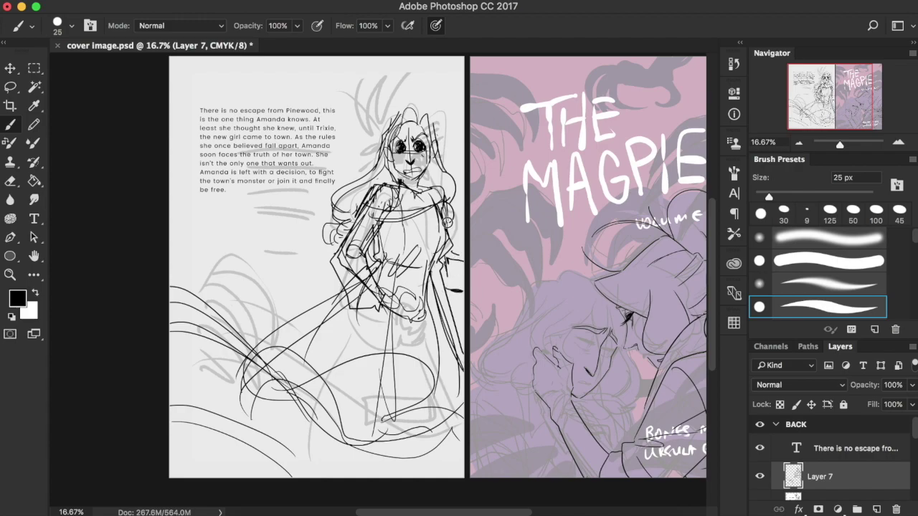
{"action": "left_click_drag", "start_coordinate": [454, 247], "coordinate": [468, 263]}
Step: Add windblown hair waves, rough dark strokes beside the face and shoulder, and another line along the skirt
{"action": "mouse_move", "coordinate": [380, 147]}
{"action": "left_mouse_down"}
{"action": "mouse_move", "coordinate": [336, 178]}
{"action": "mouse_move", "coordinate": [314, 218]}
{"action": "left_mouse_up"}
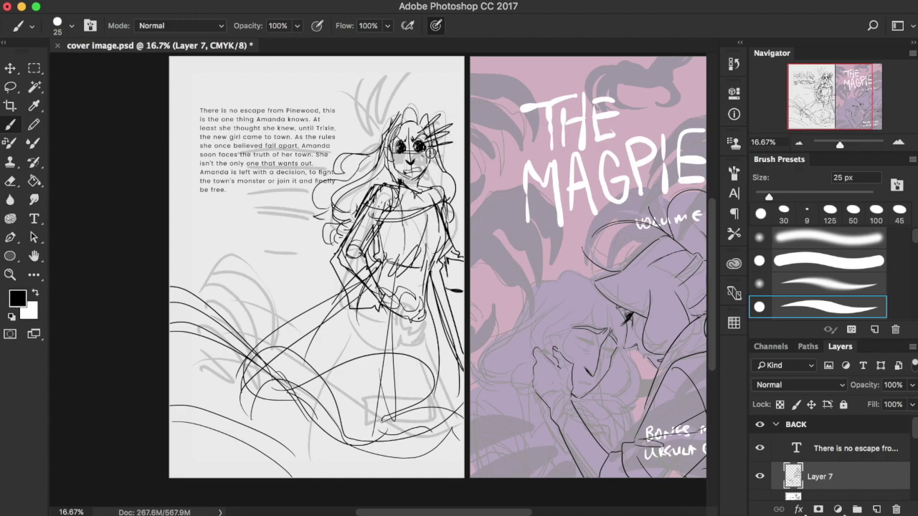
{"action": "mouse_move", "coordinate": [416, 159]}
{"action": "left_mouse_down"}
{"action": "mouse_move", "coordinate": [449, 148]}
{"action": "mouse_move", "coordinate": [459, 205]}
{"action": "mouse_move", "coordinate": [445, 198]}
{"action": "mouse_move", "coordinate": [440, 250]}
{"action": "left_mouse_up"}
{"action": "left_click_drag", "start_coordinate": [373, 282], "coordinate": [248, 332]}
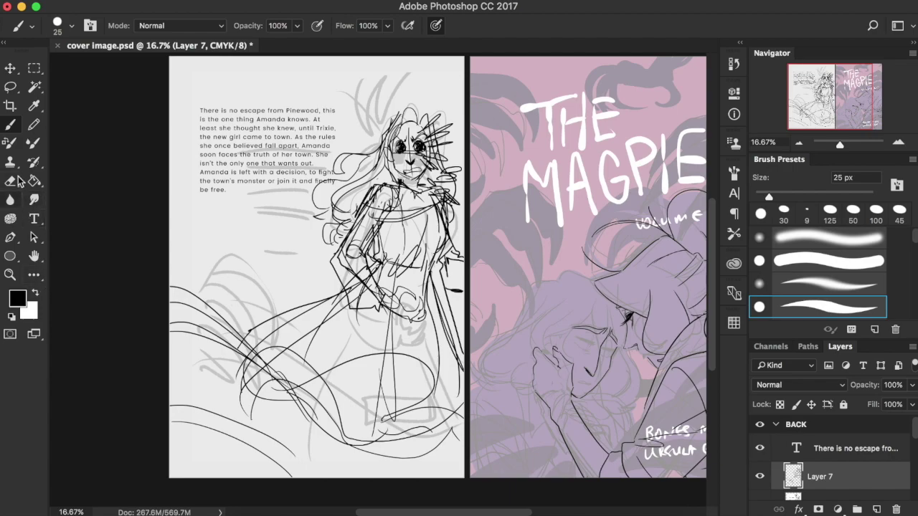
Step: Draw a solid black rectangle of about 1700 by 770 px over the lower skirt on the back cover
{"action": "left_click", "coordinate": [11, 254]}
{"action": "left_click", "coordinate": [57, 254]}
{"action": "left_click_drag", "start_coordinate": [340, 400], "coordinate": [442, 446]}
Step: Transform the black rectangle to extend it wider on its left side and nudge it slightly right and down
{"action": "key", "text": "super+t"}
{"action": "left_click_drag", "start_coordinate": [341, 424], "coordinate": [320, 423]}
{"action": "key", "text": "shift+Right"}
{"action": "key", "text": "shift+Right"}
{"action": "key", "text": "shift+Down"}
{"action": "key", "text": "shift+Down"}
{"action": "key", "text": "shift+Down"}
{"action": "key", "text": "shift+Down"}
{"action": "key", "text": "shift+Down"}
{"action": "key", "text": "shift+Down"}
{"action": "key", "text": "Return"}
{"action": "left_click", "coordinate": [733, 97]}
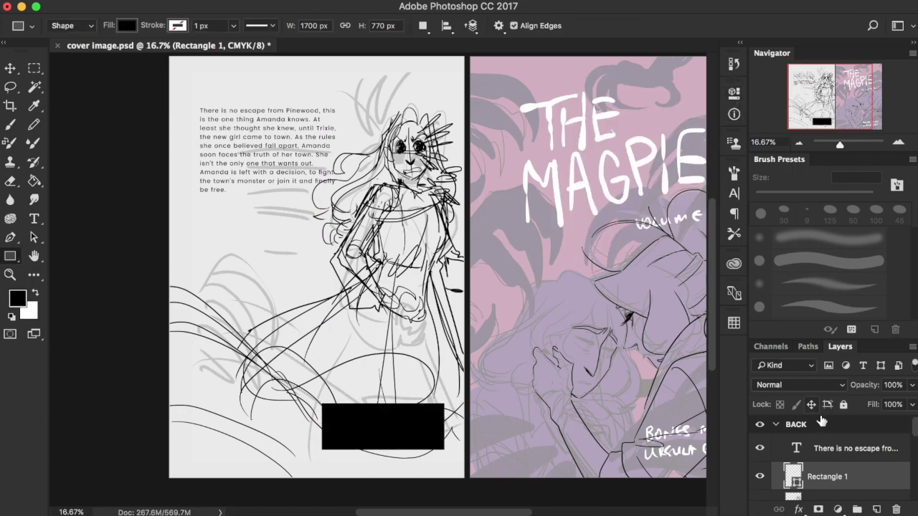
Step: On Layer 7, sketch leaf fronds hanging from the back cover's top edge and a large arc below the text
{"action": "left_click_drag", "start_coordinate": [914, 430], "coordinate": [914, 438]}
{"action": "left_click", "coordinate": [825, 469]}
{"action": "key", "text": "b"}
{"action": "left_click_drag", "start_coordinate": [805, 91], "coordinate": [814, 92]}
{"action": "scroll", "coordinate": [224, 92], "scroll_direction": "up", "scroll_amount": 2}
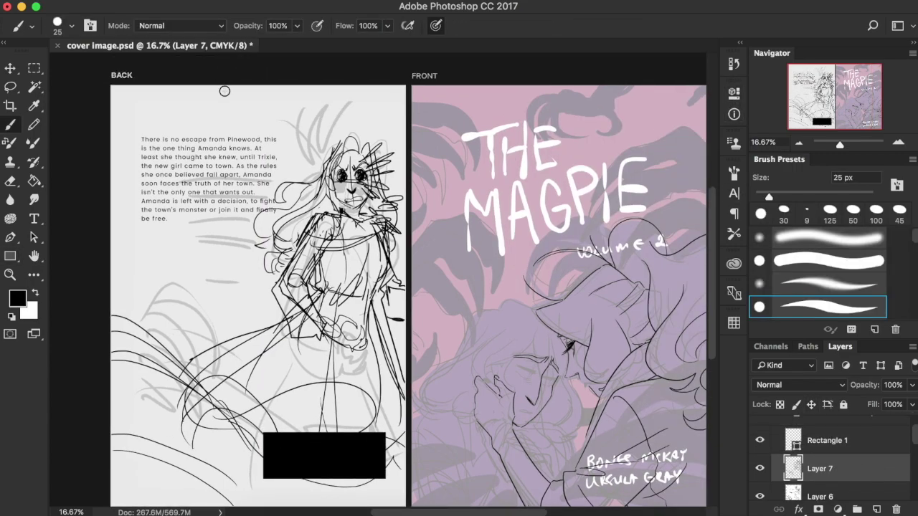
{"action": "left_click_drag", "start_coordinate": [145, 304], "coordinate": [222, 245]}
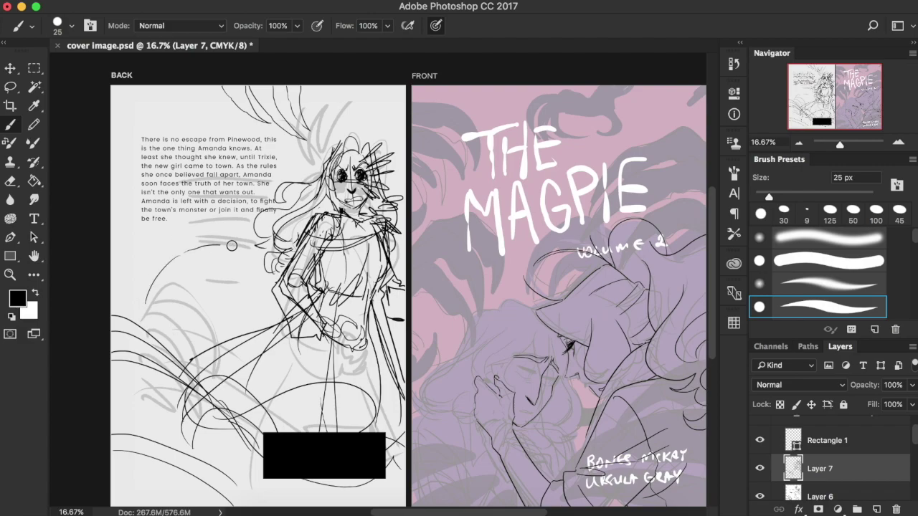
Step: Draw curved leaf fronds behind the skirt's train and along the back cover's left edge
{"action": "left_click_drag", "start_coordinate": [209, 280], "coordinate": [214, 246]}
{"action": "mouse_move", "coordinate": [172, 309]}
{"action": "left_mouse_down"}
{"action": "mouse_move", "coordinate": [224, 272]}
{"action": "mouse_move", "coordinate": [261, 337]}
{"action": "left_mouse_up"}
{"action": "mouse_move", "coordinate": [228, 284]}
{"action": "left_mouse_down"}
{"action": "mouse_move", "coordinate": [241, 350]}
{"action": "mouse_move", "coordinate": [223, 361]}
{"action": "left_mouse_up"}
{"action": "left_click_drag", "start_coordinate": [195, 294], "coordinate": [205, 352]}
{"action": "left_click_drag", "start_coordinate": [117, 100], "coordinate": [120, 208]}
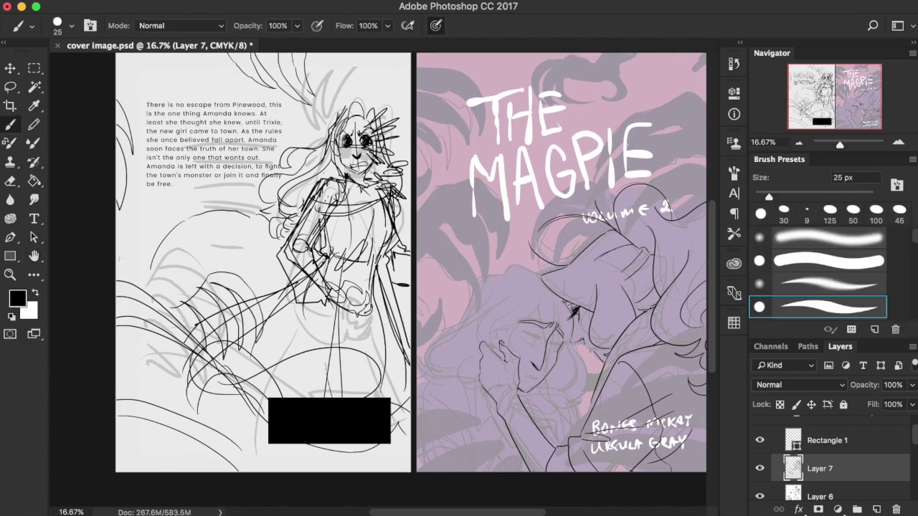
Step: Sketch short leaf strokes along and below the large arc under the back cover text
{"action": "left_click_drag", "start_coordinate": [123, 274], "coordinate": [141, 246]}
{"action": "left_click_drag", "start_coordinate": [145, 244], "coordinate": [175, 218]}
{"action": "left_click_drag", "start_coordinate": [160, 224], "coordinate": [166, 231]}
{"action": "left_click_drag", "start_coordinate": [219, 267], "coordinate": [252, 287]}
{"action": "left_click_drag", "start_coordinate": [239, 251], "coordinate": [248, 254]}
{"action": "left_click_drag", "start_coordinate": [263, 248], "coordinate": [277, 257]}
{"action": "left_click_drag", "start_coordinate": [175, 238], "coordinate": [205, 254]}
{"action": "left_click_drag", "start_coordinate": [174, 239], "coordinate": [165, 288]}
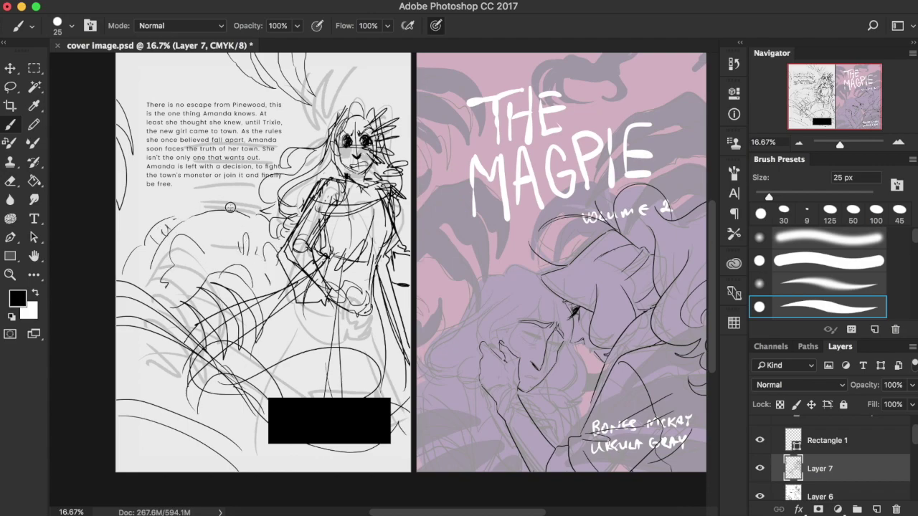
Step: Reinforce the arc below the text and add curved strokes over the lower-left fronds and the skirt
{"action": "left_click_drag", "start_coordinate": [176, 218], "coordinate": [249, 210]}
{"action": "left_click_drag", "start_coordinate": [249, 212], "coordinate": [239, 127]}
{"action": "left_click_drag", "start_coordinate": [107, 316], "coordinate": [224, 388]}
{"action": "left_click_drag", "start_coordinate": [307, 386], "coordinate": [400, 313]}
{"action": "left_click_drag", "start_coordinate": [287, 287], "coordinate": [301, 372]}
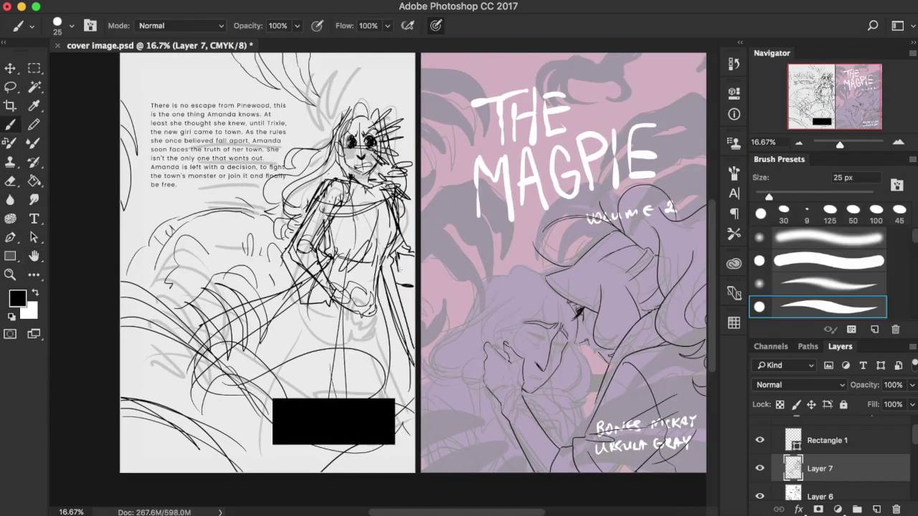
Step: Erase stray sketch marks beside the character's arm at the back cover's right edge
{"action": "key", "text": "e"}
{"action": "left_click_drag", "start_coordinate": [405, 243], "coordinate": [407, 257]}
{"action": "key", "text": "b"}
{"action": "key", "text": "e"}
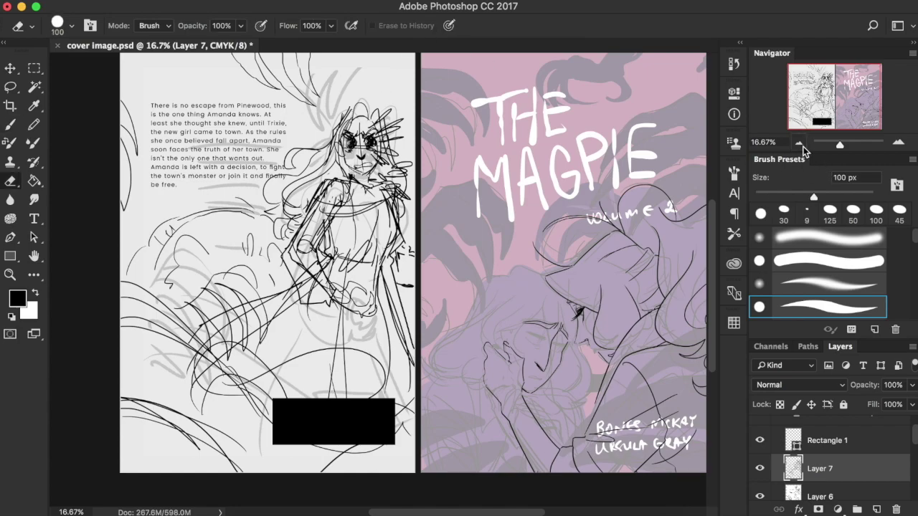
Step: Hide Layer 6 and lower the opacity of Rectangle 1 so the sketch shows through it
{"action": "left_click", "coordinate": [800, 143]}
{"action": "scroll", "coordinate": [796, 459], "scroll_direction": "down", "scroll_amount": 1}
{"action": "left_click", "coordinate": [759, 478]}
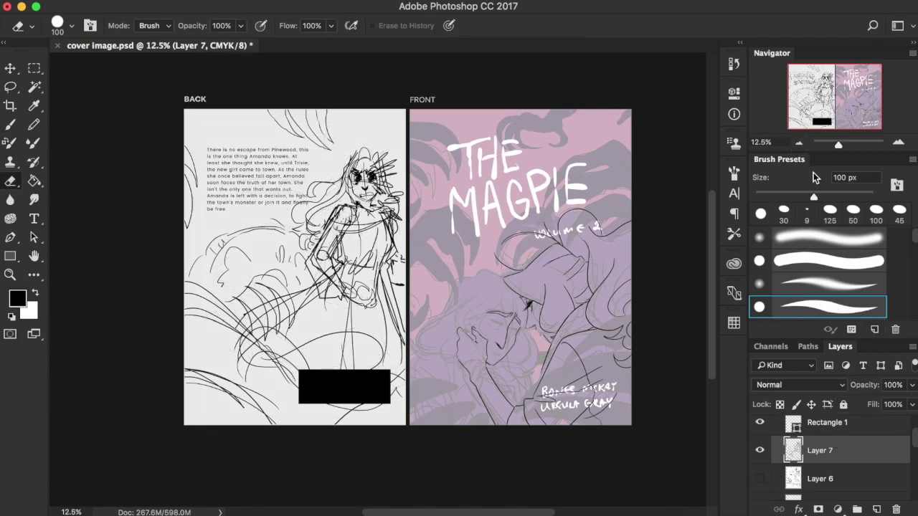
{"action": "left_click", "coordinate": [838, 426]}
{"action": "left_click", "coordinate": [912, 386]}
{"action": "left_click_drag", "start_coordinate": [900, 403], "coordinate": [859, 404]}
{"action": "left_click", "coordinate": [825, 453]}
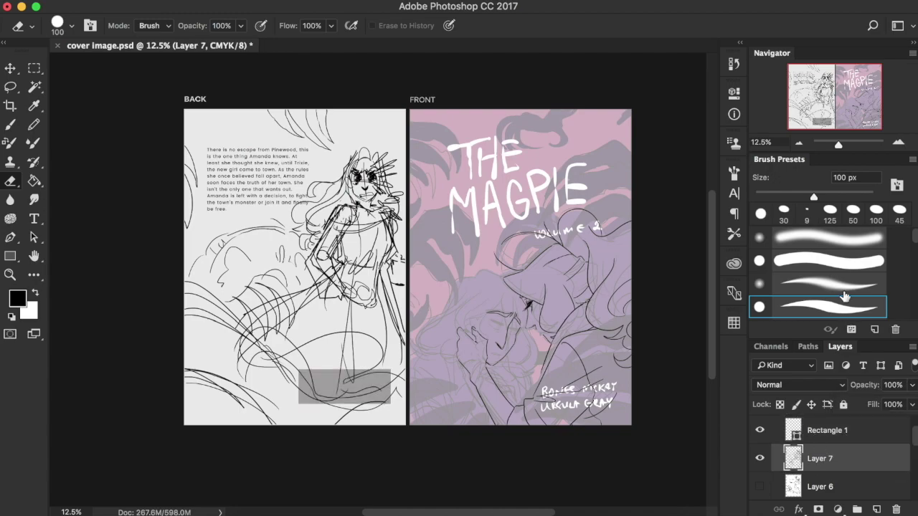
Step: Lock Layer 7's transparent pixels and recolour its whole sketch blue with an 800 px brush
{"action": "left_click", "coordinate": [781, 405]}
{"action": "key", "text": "i"}
{"action": "left_click", "coordinate": [477, 256]}
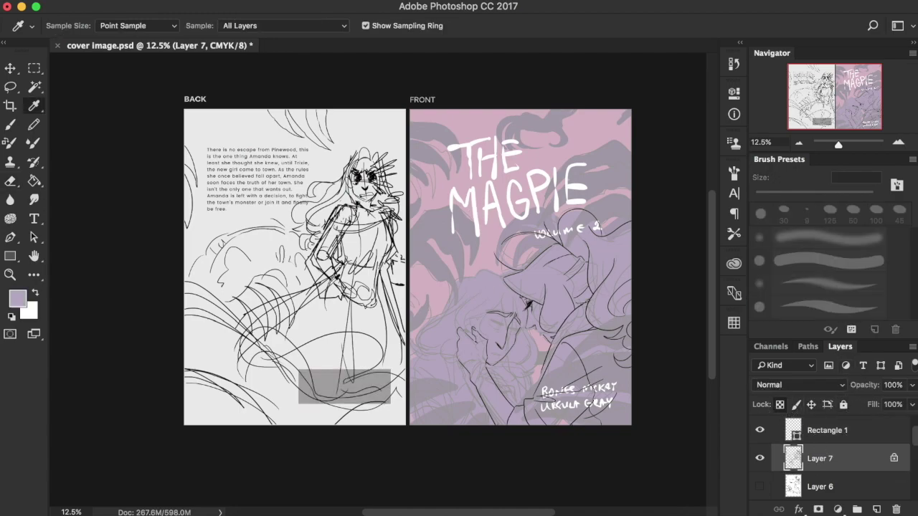
{"action": "left_click", "coordinate": [17, 298]}
{"action": "left_click_drag", "start_coordinate": [640, 153], "coordinate": [646, 177]}
{"action": "key", "text": "Return"}
{"action": "key", "text": "b"}
{"action": "left_click", "coordinate": [828, 307]}
{"action": "left_click_drag", "start_coordinate": [766, 197], "coordinate": [863, 197]}
{"action": "left_click_drag", "start_coordinate": [304, 132], "coordinate": [326, 122]}
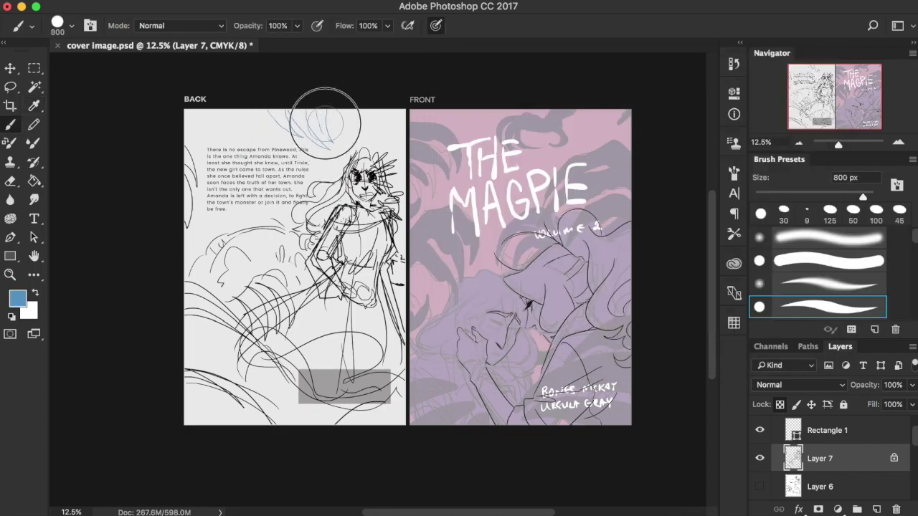
{"action": "mouse_move", "coordinate": [190, 140]}
{"action": "left_mouse_down"}
{"action": "mouse_move", "coordinate": [178, 364]}
{"action": "mouse_move", "coordinate": [265, 222]}
{"action": "mouse_move", "coordinate": [380, 236]}
{"action": "mouse_move", "coordinate": [220, 389]}
{"action": "mouse_move", "coordinate": [255, 366]}
{"action": "mouse_move", "coordinate": [332, 373]}
{"action": "mouse_move", "coordinate": [344, 410]}
{"action": "left_mouse_up"}
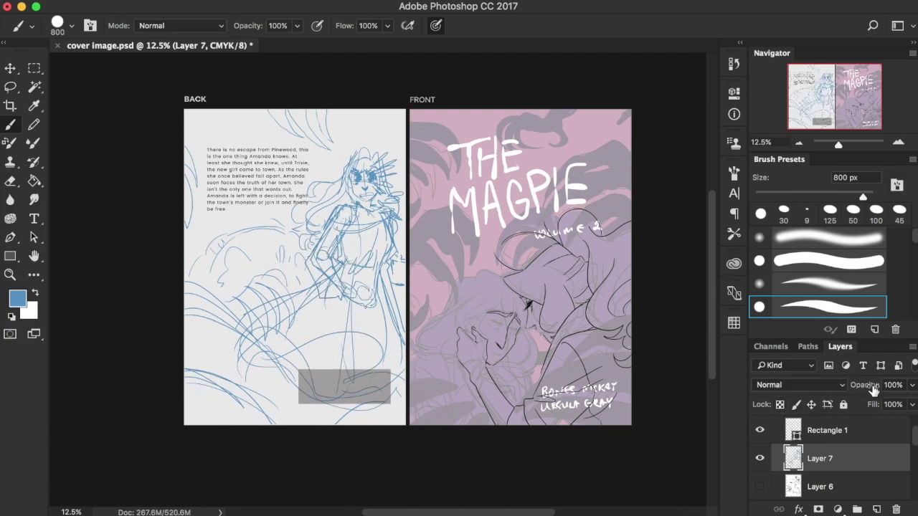
Step: Lower the opacity of Layer 7 to a faint guide and add a new layer above it
{"action": "left_click", "coordinate": [912, 385]}
{"action": "left_click_drag", "start_coordinate": [896, 402], "coordinate": [861, 399]}
{"action": "left_click", "coordinate": [875, 510]}
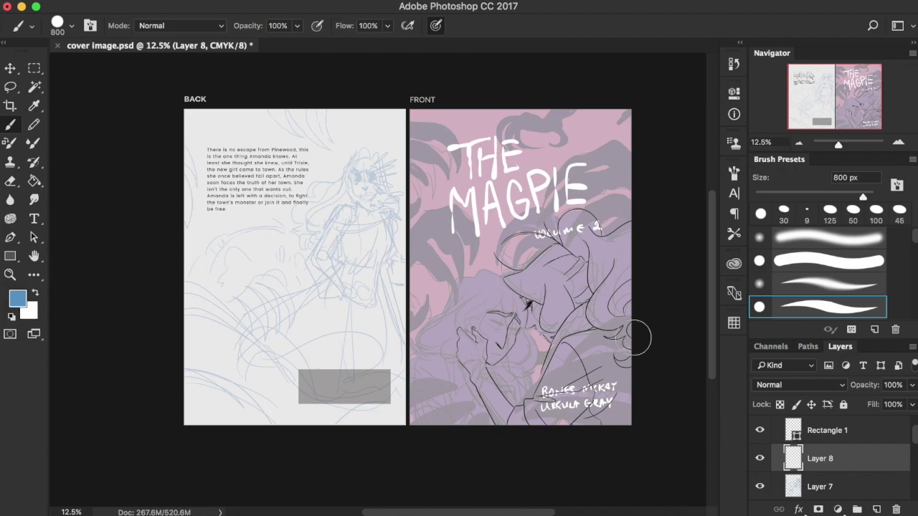
Step: Set the paint colour to black and the brush size to 20 px for redrawing the character on Layer 8
{"action": "mouse_move", "coordinate": [284, 116]}
{"action": "left_mouse_down"}
{"action": "mouse_move", "coordinate": [432, 304]}
{"action": "mouse_move", "coordinate": [476, 385]}
{"action": "left_mouse_up"}
{"action": "left_click_drag", "start_coordinate": [518, 363], "coordinate": [325, 174]}
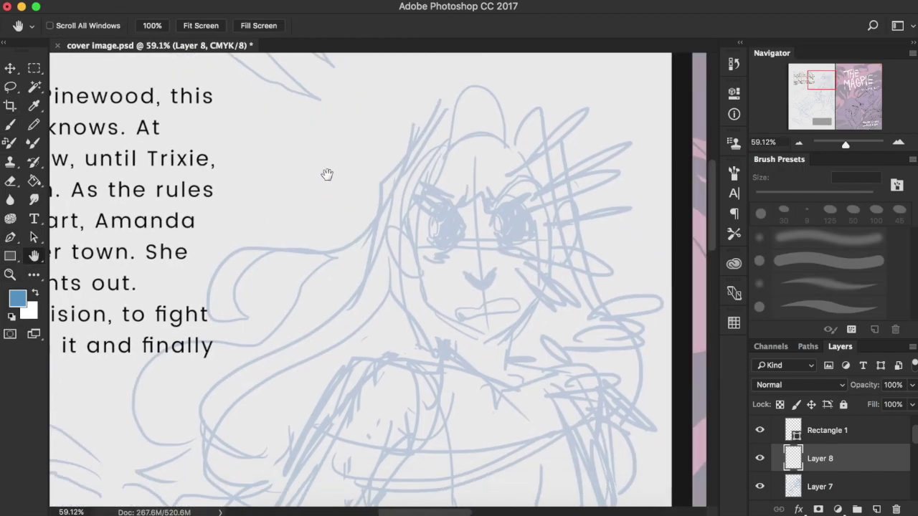
{"action": "left_click", "coordinate": [18, 297]}
{"action": "left_click", "coordinate": [449, 268]}
{"action": "left_click", "coordinate": [775, 86]}
{"action": "mouse_move", "coordinate": [845, 145]}
{"action": "left_mouse_down"}
{"action": "mouse_move", "coordinate": [814, 143]}
{"action": "mouse_move", "coordinate": [845, 147]}
{"action": "left_mouse_up"}
{"action": "left_click_drag", "start_coordinate": [275, 265], "coordinate": [352, 357]}
{"action": "key", "text": "bracketleft"}
{"action": "key", "text": "bracketleft"}
{"action": "key", "text": "bracketleft"}
{"action": "key", "text": "bracketleft"}
{"action": "key", "text": "bracketleft"}
{"action": "key", "text": "bracketleft"}
{"action": "key", "text": "bracketleft"}
{"action": "key", "text": "bracketleft"}
{"action": "key", "text": "bracketleft"}
{"action": "key", "text": "bracketleft"}
{"action": "key", "text": "bracketleft"}
{"action": "key", "text": "bracketleft"}
{"action": "key", "text": "bracketleft"}
{"action": "key", "text": "bracketleft"}
{"action": "key", "text": "bracketleft"}
{"action": "key", "text": "bracketleft"}
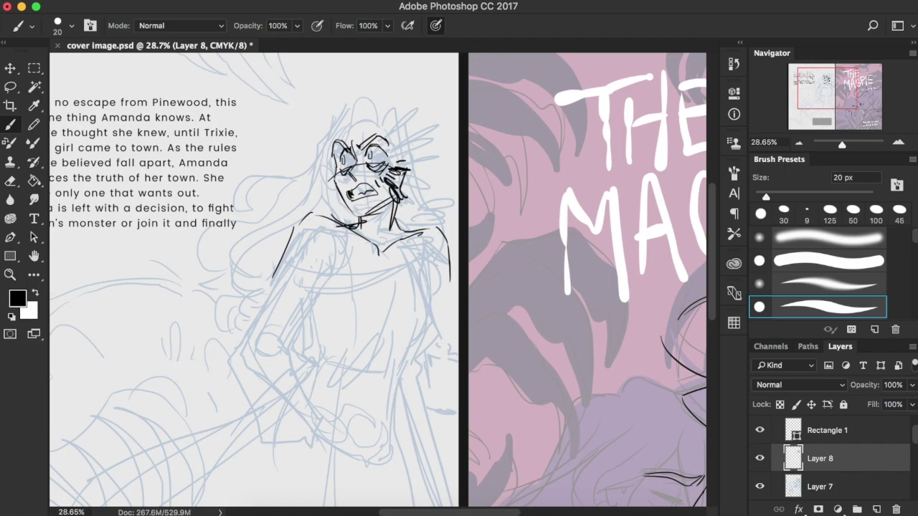
Step: Sketch the character's bodice sides and the bent arm with its sleeve and elbow over the blue guide
{"action": "left_click_drag", "start_coordinate": [421, 236], "coordinate": [429, 287]}
{"action": "left_click_drag", "start_coordinate": [330, 227], "coordinate": [309, 290]}
{"action": "mouse_move", "coordinate": [280, 251]}
{"action": "left_mouse_down"}
{"action": "mouse_move", "coordinate": [447, 254]}
{"action": "mouse_move", "coordinate": [241, 352]}
{"action": "left_mouse_up"}
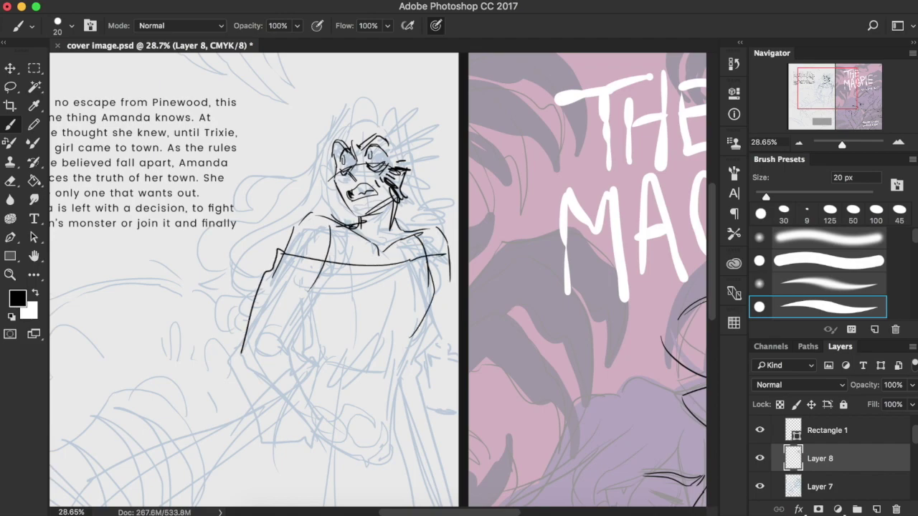
{"action": "left_click_drag", "start_coordinate": [268, 303], "coordinate": [296, 340]}
{"action": "left_click_drag", "start_coordinate": [259, 335], "coordinate": [296, 344]}
{"action": "left_click_drag", "start_coordinate": [298, 348], "coordinate": [331, 393]}
{"action": "left_click_drag", "start_coordinate": [239, 357], "coordinate": [316, 432]}
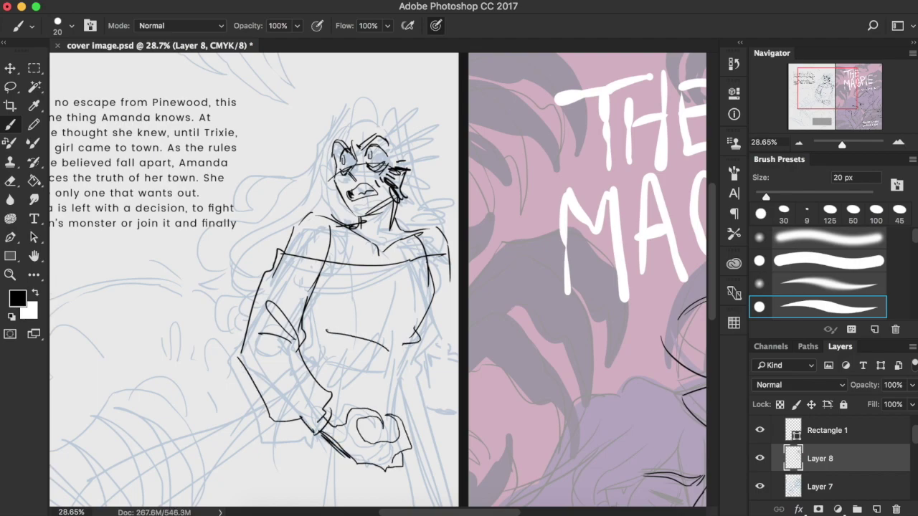
Step: Sketch the upper and lower edges of the skirt's train and the folds at the waist
{"action": "left_click_drag", "start_coordinate": [256, 386], "coordinate": [129, 424]}
{"action": "key", "text": "super+z"}
{"action": "left_click_drag", "start_coordinate": [256, 386], "coordinate": [233, 405]}
{"action": "left_click_drag", "start_coordinate": [261, 398], "coordinate": [129, 423]}
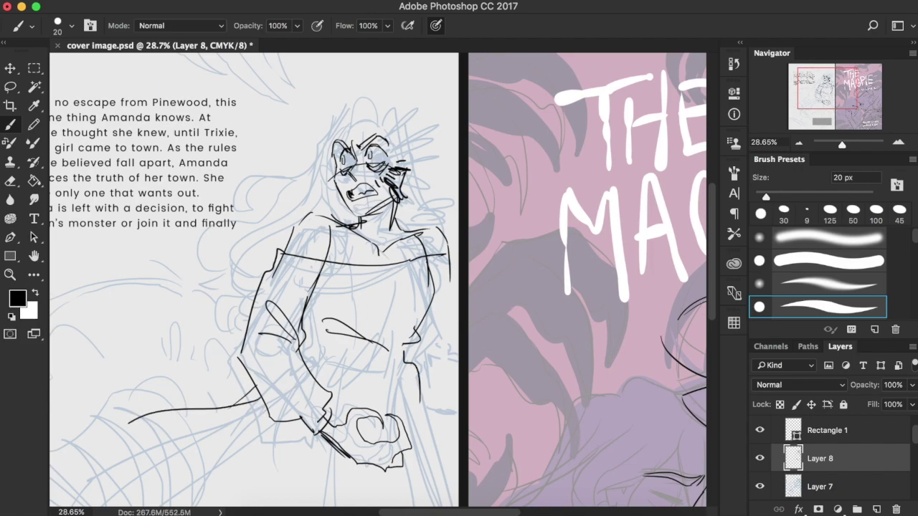
{"action": "left_click_drag", "start_coordinate": [399, 354], "coordinate": [323, 391]}
{"action": "left_click_drag", "start_coordinate": [309, 443], "coordinate": [204, 489]}
{"action": "left_click_drag", "start_coordinate": [328, 271], "coordinate": [307, 311]}
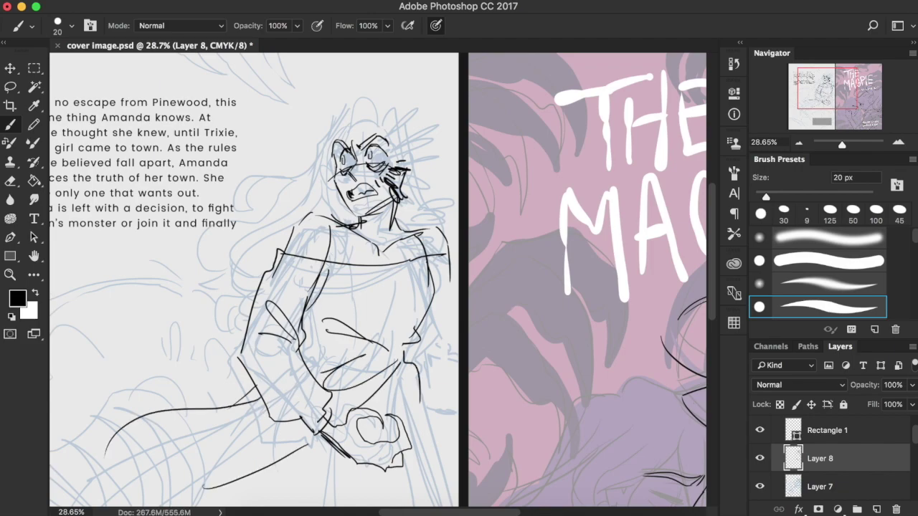
Step: Erase the rough lower hand at the end of the bent arm and return to the Brush tool
{"action": "key", "text": "e"}
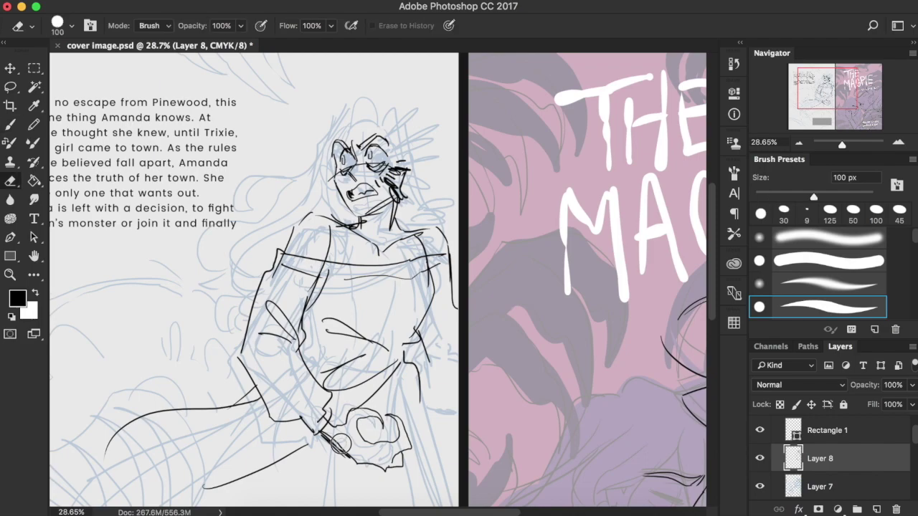
{"action": "mouse_move", "coordinate": [350, 421]}
{"action": "left_mouse_down"}
{"action": "mouse_move", "coordinate": [391, 423]}
{"action": "mouse_move", "coordinate": [320, 465]}
{"action": "left_mouse_up"}
{"action": "key", "text": "b"}
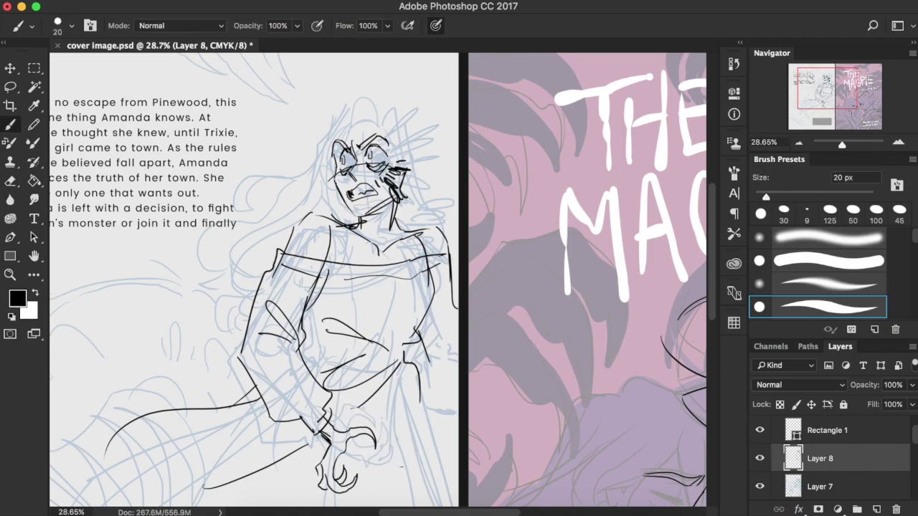
{"action": "left_click_drag", "start_coordinate": [399, 335], "coordinate": [423, 323]}
{"action": "left_click_drag", "start_coordinate": [428, 345], "coordinate": [441, 358]}
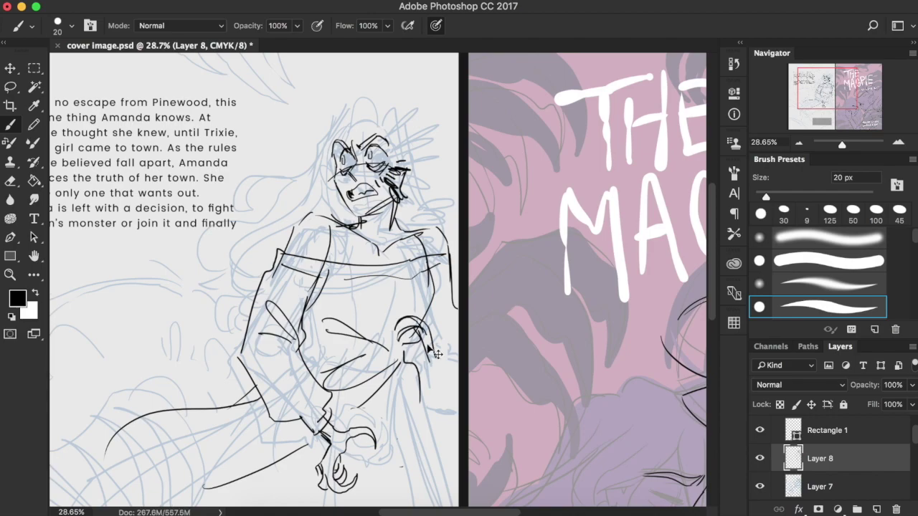
{"action": "key", "text": "super+alt+z"}
{"action": "key", "text": "super+alt+z"}
{"action": "key", "text": "super+alt+z"}
{"action": "mouse_move", "coordinate": [351, 393]}
{"action": "left_mouse_down"}
{"action": "mouse_move", "coordinate": [396, 350]}
{"action": "mouse_move", "coordinate": [405, 365]}
{"action": "left_mouse_up"}
{"action": "key", "text": "super+alt+z"}
Step: Sketch the second hand at the waist and the sleeve cuff beside it at the back cover's right edge
{"action": "left_click_drag", "start_coordinate": [380, 372], "coordinate": [399, 363]}
{"action": "mouse_move", "coordinate": [402, 364]}
{"action": "left_mouse_down"}
{"action": "mouse_move", "coordinate": [400, 399]}
{"action": "mouse_move", "coordinate": [427, 385]}
{"action": "left_mouse_up"}
{"action": "mouse_move", "coordinate": [422, 373]}
{"action": "left_mouse_down"}
{"action": "mouse_move", "coordinate": [442, 406]}
{"action": "mouse_move", "coordinate": [458, 328]}
{"action": "left_mouse_up"}
{"action": "left_click_drag", "start_coordinate": [429, 360], "coordinate": [458, 320]}
{"action": "left_click_drag", "start_coordinate": [423, 394], "coordinate": [459, 416]}
{"action": "left_click_drag", "start_coordinate": [440, 340], "coordinate": [431, 383]}
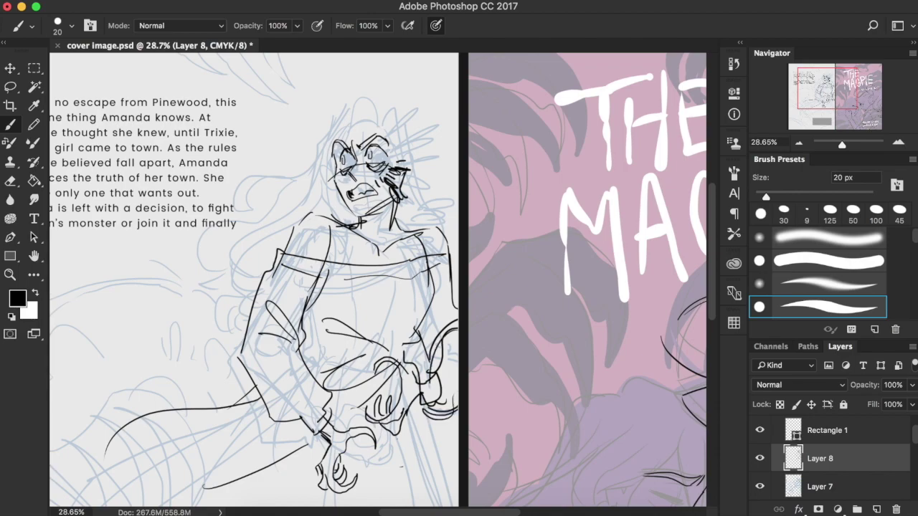
Step: Sketch the character's long wavy hair flowing out beside the text on the back cover
{"action": "left_click", "coordinate": [798, 145]}
{"action": "left_click", "coordinate": [798, 147]}
{"action": "left_click_drag", "start_coordinate": [212, 388], "coordinate": [235, 355]}
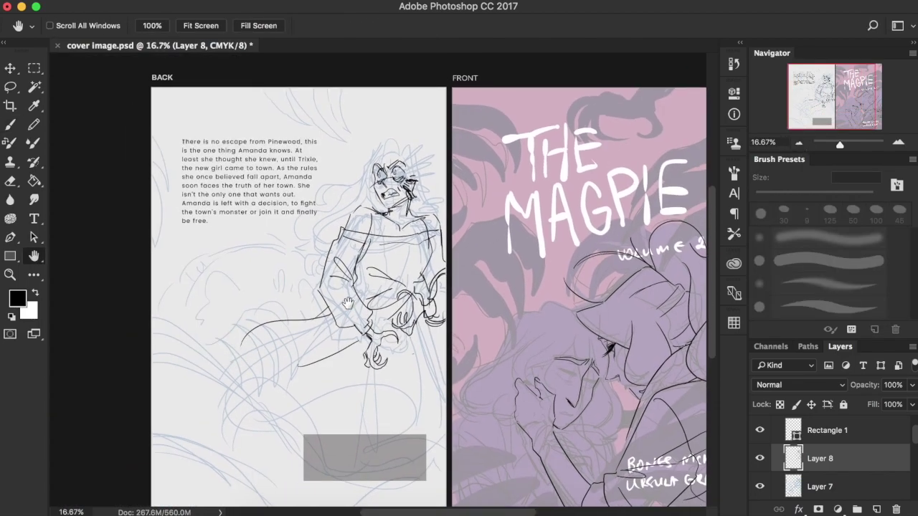
{"action": "left_click_drag", "start_coordinate": [348, 304], "coordinate": [350, 295]}
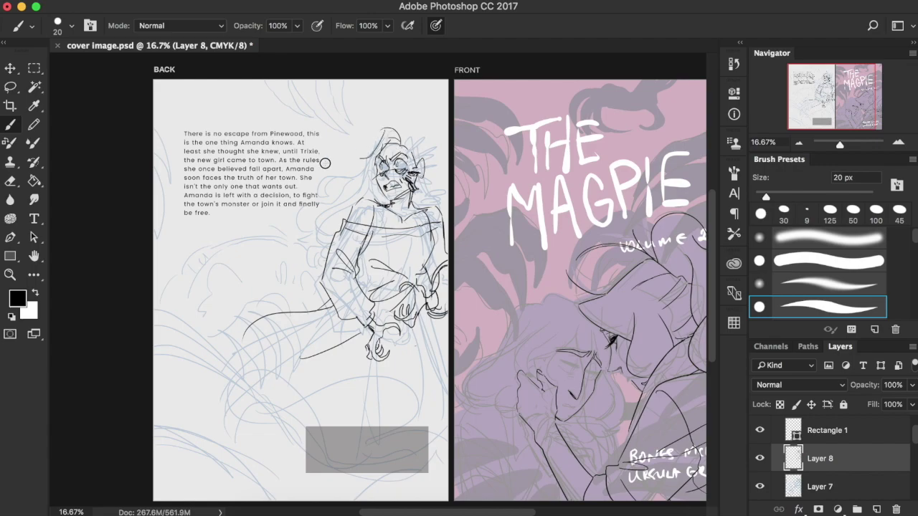
{"action": "left_click_drag", "start_coordinate": [359, 156], "coordinate": [312, 204]}
{"action": "mouse_move", "coordinate": [366, 154]}
{"action": "left_mouse_down"}
{"action": "mouse_move", "coordinate": [315, 219]}
{"action": "mouse_move", "coordinate": [309, 254]}
{"action": "left_mouse_up"}
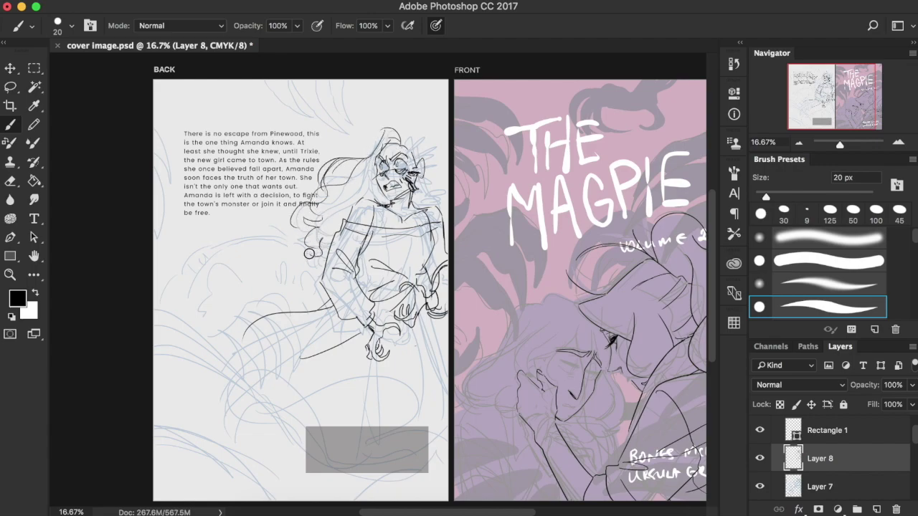
Step: Sketch the hair and dense feather-like spikes on the right side of the character's face and neck
{"action": "left_click_drag", "start_coordinate": [410, 143], "coordinate": [422, 161]}
{"action": "mouse_move", "coordinate": [422, 148]}
{"action": "left_mouse_down"}
{"action": "mouse_move", "coordinate": [440, 165]}
{"action": "mouse_move", "coordinate": [422, 188]}
{"action": "left_mouse_up"}
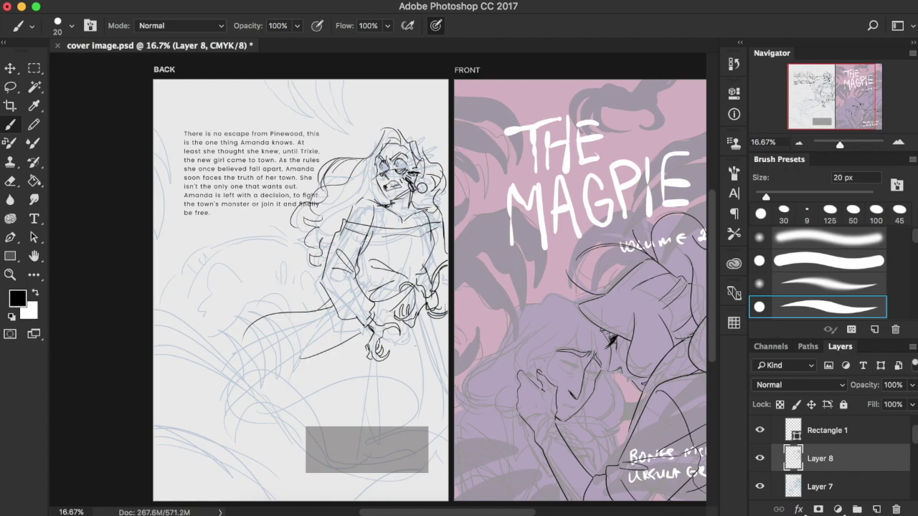
{"action": "left_click_drag", "start_coordinate": [414, 141], "coordinate": [446, 156]}
{"action": "mouse_move", "coordinate": [421, 182]}
{"action": "left_mouse_down"}
{"action": "mouse_move", "coordinate": [442, 200]}
{"action": "mouse_move", "coordinate": [420, 237]}
{"action": "left_mouse_up"}
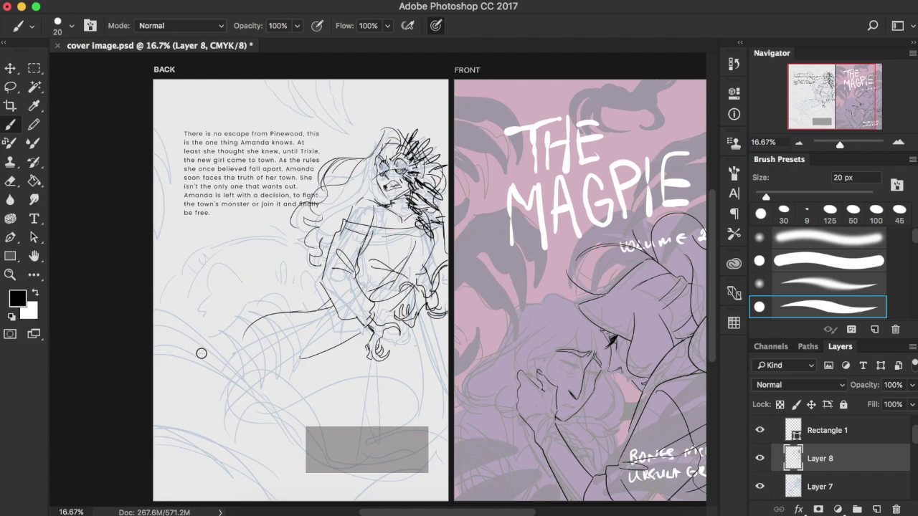
Step: Sketch the flowing skirt with its curled train, hem curve and side folds down to the grey box
{"action": "left_click_drag", "start_coordinate": [273, 316], "coordinate": [202, 364]}
{"action": "mouse_move", "coordinate": [205, 351]}
{"action": "left_mouse_down"}
{"action": "mouse_move", "coordinate": [299, 432]}
{"action": "mouse_move", "coordinate": [366, 459]}
{"action": "left_mouse_up"}
{"action": "left_click_drag", "start_coordinate": [382, 458], "coordinate": [440, 439]}
{"action": "left_click_drag", "start_coordinate": [418, 326], "coordinate": [447, 400]}
{"action": "left_click_drag", "start_coordinate": [436, 353], "coordinate": [448, 384]}
{"action": "left_click_drag", "start_coordinate": [409, 340], "coordinate": [427, 429]}
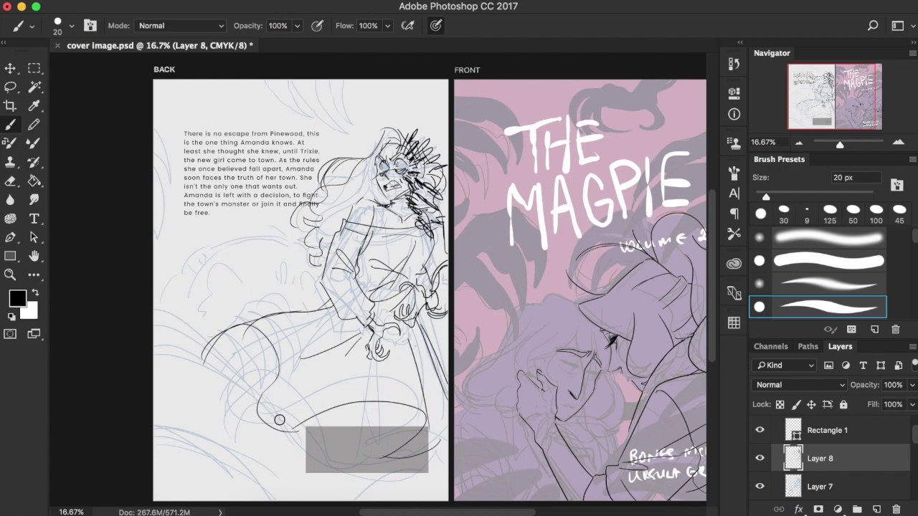
{"action": "left_click_drag", "start_coordinate": [279, 422], "coordinate": [346, 356]}
{"action": "left_click_drag", "start_coordinate": [212, 347], "coordinate": [245, 402]}
Step: Sketch long sweeping frond curves under the skirt's hem and across the back cover's lower corners
{"action": "mouse_move", "coordinate": [154, 328]}
{"action": "left_mouse_down"}
{"action": "mouse_move", "coordinate": [284, 431]}
{"action": "mouse_move", "coordinate": [446, 433]}
{"action": "left_mouse_up"}
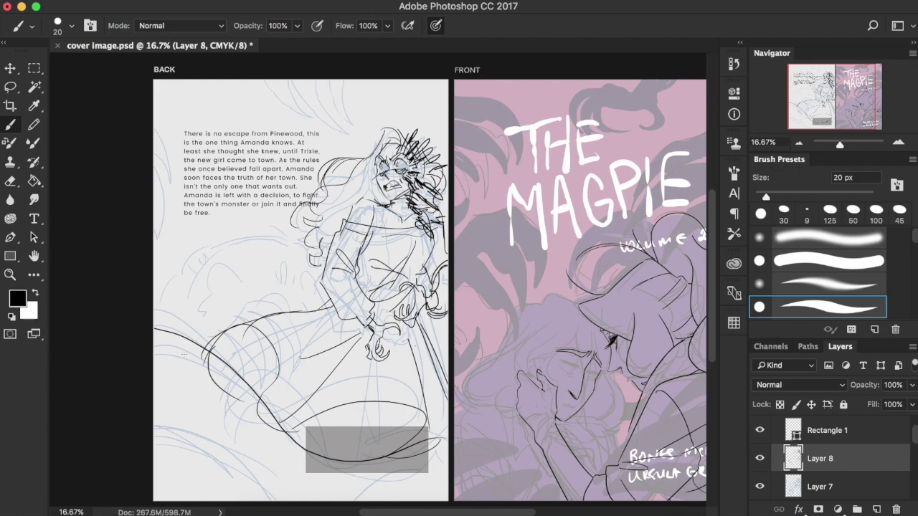
{"action": "left_click_drag", "start_coordinate": [154, 351], "coordinate": [271, 408]}
{"action": "left_click_drag", "start_coordinate": [153, 342], "coordinate": [269, 431]}
{"action": "left_click_drag", "start_coordinate": [239, 386], "coordinate": [421, 466]}
{"action": "left_click_drag", "start_coordinate": [138, 434], "coordinate": [247, 474]}
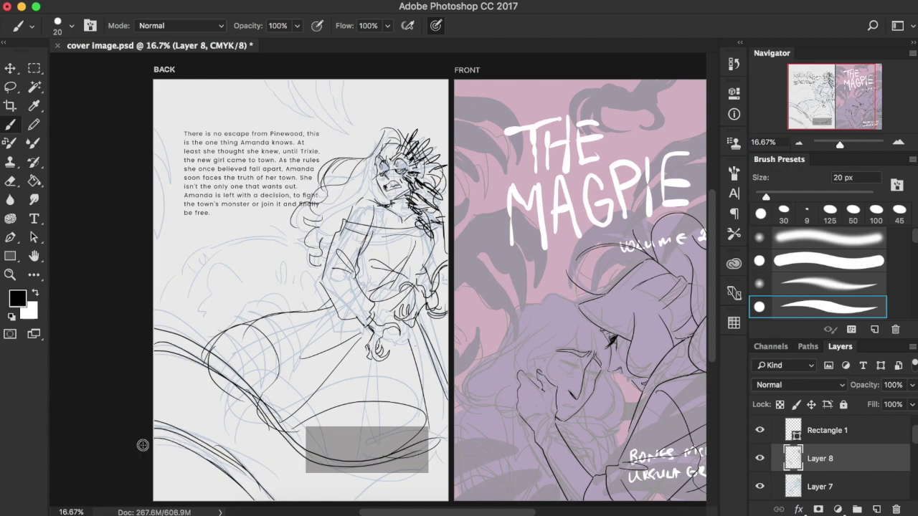
{"action": "left_click_drag", "start_coordinate": [143, 446], "coordinate": [391, 453]}
{"action": "mouse_move", "coordinate": [322, 500]}
{"action": "left_mouse_down"}
{"action": "mouse_move", "coordinate": [426, 467]}
{"action": "mouse_move", "coordinate": [442, 493]}
{"action": "left_mouse_up"}
{"action": "left_click_drag", "start_coordinate": [317, 486], "coordinate": [146, 368]}
Step: Sketch large leaf shapes behind the skirt's train along the back cover's left side
{"action": "mouse_move", "coordinate": [152, 297]}
{"action": "left_mouse_down"}
{"action": "mouse_move", "coordinate": [289, 309]}
{"action": "mouse_move", "coordinate": [286, 373]}
{"action": "left_mouse_up"}
{"action": "mouse_move", "coordinate": [287, 369]}
{"action": "left_mouse_down"}
{"action": "mouse_move", "coordinate": [241, 281]}
{"action": "mouse_move", "coordinate": [203, 279]}
{"action": "left_mouse_up"}
{"action": "mouse_move", "coordinate": [155, 294]}
{"action": "left_mouse_down"}
{"action": "mouse_move", "coordinate": [231, 289]}
{"action": "mouse_move", "coordinate": [274, 423]}
{"action": "left_mouse_up"}
{"action": "mouse_move", "coordinate": [277, 419]}
{"action": "left_mouse_down"}
{"action": "mouse_move", "coordinate": [191, 313]}
{"action": "mouse_move", "coordinate": [246, 400]}
{"action": "mouse_move", "coordinate": [155, 326]}
{"action": "left_mouse_up"}
{"action": "left_click_drag", "start_coordinate": [290, 307], "coordinate": [307, 311]}
Step: Sketch curved fronds hanging from the back cover's top edge, above the character's head and in the upper-left corner
{"action": "left_click_drag", "start_coordinate": [307, 77], "coordinate": [301, 135]}
{"action": "mouse_move", "coordinate": [340, 80]}
{"action": "left_mouse_down"}
{"action": "mouse_move", "coordinate": [310, 163]}
{"action": "mouse_move", "coordinate": [387, 80]}
{"action": "left_mouse_up"}
{"action": "left_click_drag", "start_coordinate": [326, 153], "coordinate": [431, 92]}
{"action": "left_click_drag", "start_coordinate": [435, 353], "coordinate": [448, 357]}
{"action": "left_click_drag", "start_coordinate": [155, 80], "coordinate": [191, 113]}
{"action": "mouse_move", "coordinate": [175, 79]}
{"action": "left_mouse_down"}
{"action": "mouse_move", "coordinate": [191, 113]}
{"action": "mouse_move", "coordinate": [171, 129]}
{"action": "left_mouse_up"}
{"action": "left_click_drag", "start_coordinate": [154, 133], "coordinate": [164, 143]}
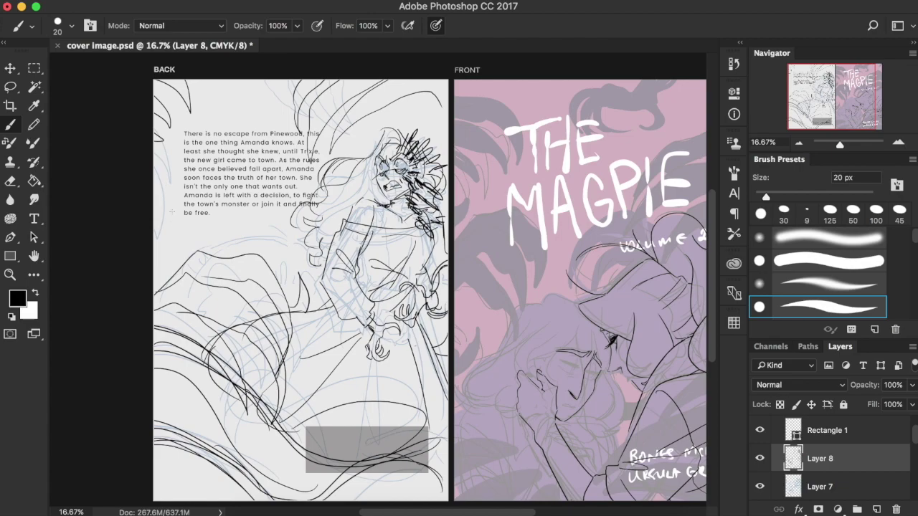
Step: Lower Layer 8's opacity to 16% and hide Layer 7
{"action": "left_click", "coordinate": [798, 143]}
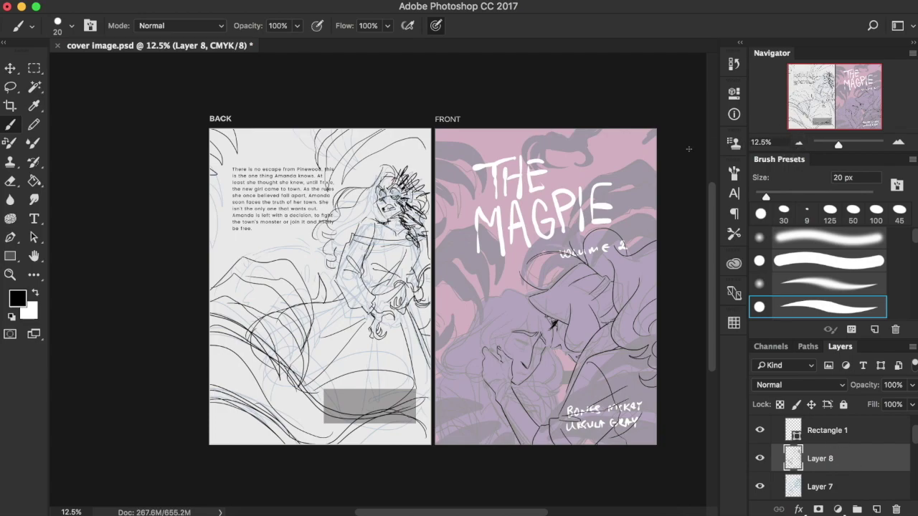
{"action": "left_click", "coordinate": [912, 385]}
{"action": "left_click_drag", "start_coordinate": [905, 405], "coordinate": [853, 406]}
{"action": "left_click", "coordinate": [759, 486]}
{"action": "left_click", "coordinate": [912, 385]}
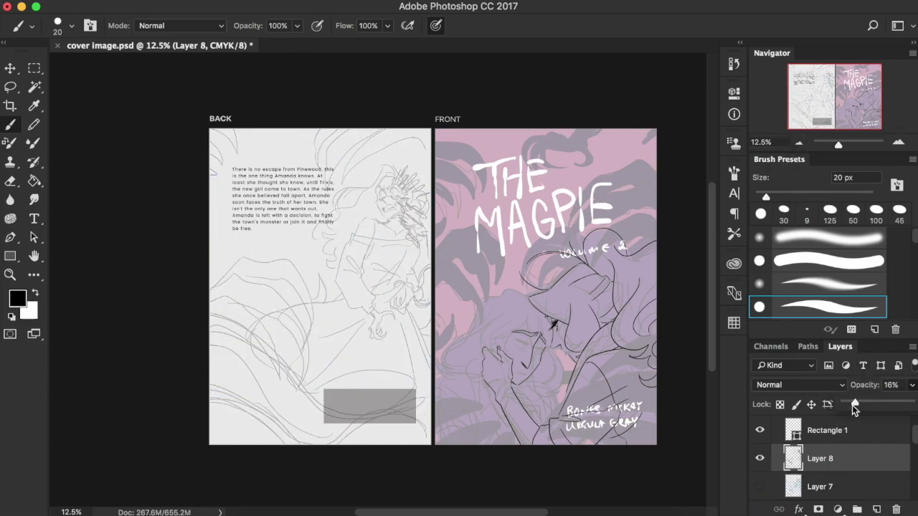
Step: On a new layer, ink the nose and mouth with a 15 px brush and fill the mouth's corner black
{"action": "left_click", "coordinate": [876, 510]}
{"action": "key", "text": "super+space"}
{"action": "mouse_move", "coordinate": [338, 156]}
{"action": "left_mouse_down"}
{"action": "mouse_move", "coordinate": [467, 287]}
{"action": "mouse_move", "coordinate": [339, 159]}
{"action": "left_mouse_up"}
{"action": "key", "text": "bracketleft"}
{"action": "left_click_drag", "start_coordinate": [456, 215], "coordinate": [462, 235]}
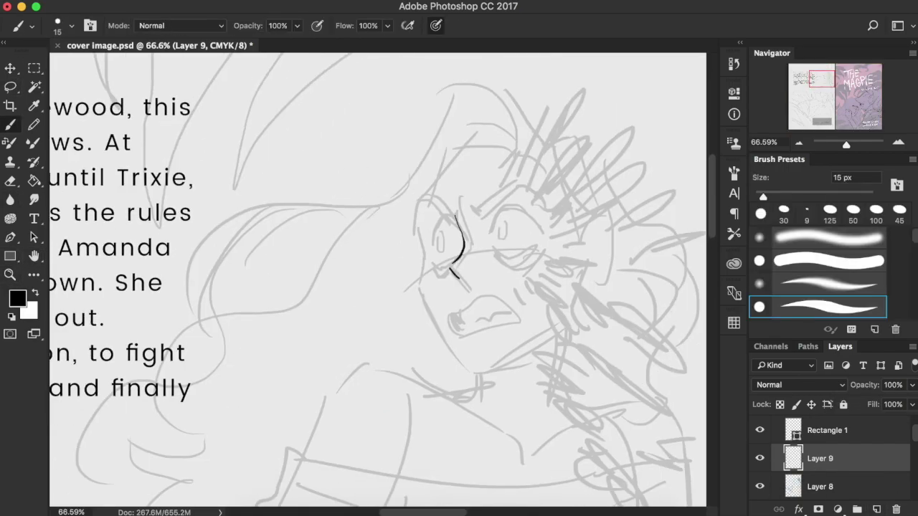
{"action": "mouse_move", "coordinate": [458, 277]}
{"action": "left_mouse_down"}
{"action": "mouse_move", "coordinate": [458, 337]}
{"action": "mouse_move", "coordinate": [481, 298]}
{"action": "mouse_move", "coordinate": [521, 324]}
{"action": "mouse_move", "coordinate": [465, 336]}
{"action": "left_mouse_up"}
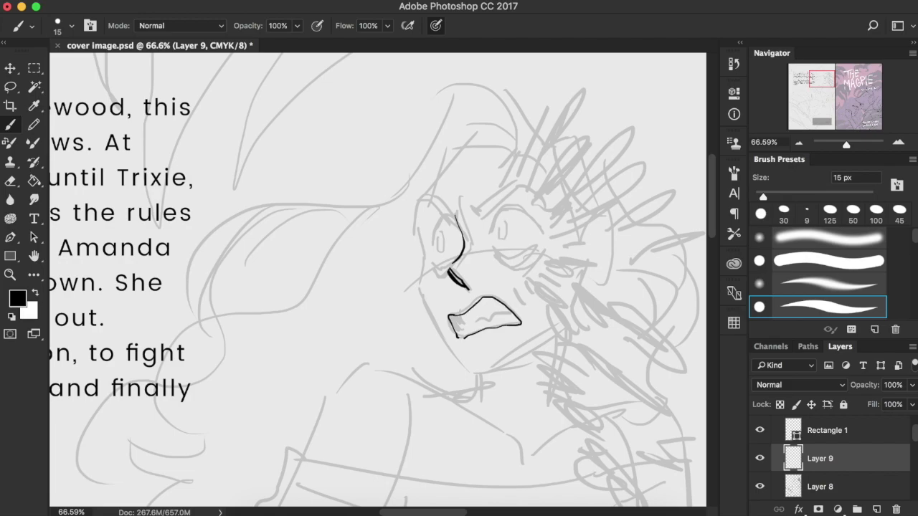
{"action": "key", "text": "g"}
{"action": "left_click", "coordinate": [458, 324]}
Step: Ink the brow and the right-hand eye as a solid black shape with a white highlight
{"action": "key", "text": "b"}
{"action": "mouse_move", "coordinate": [462, 212]}
{"action": "left_mouse_down"}
{"action": "mouse_move", "coordinate": [506, 183]}
{"action": "mouse_move", "coordinate": [473, 215]}
{"action": "mouse_move", "coordinate": [532, 187]}
{"action": "left_mouse_up"}
{"action": "mouse_move", "coordinate": [484, 223]}
{"action": "left_mouse_down"}
{"action": "mouse_move", "coordinate": [508, 212]}
{"action": "mouse_move", "coordinate": [513, 224]}
{"action": "mouse_move", "coordinate": [492, 222]}
{"action": "mouse_move", "coordinate": [491, 238]}
{"action": "mouse_move", "coordinate": [505, 267]}
{"action": "left_mouse_up"}
{"action": "left_click_drag", "start_coordinate": [527, 221], "coordinate": [520, 247]}
{"action": "key", "text": "x"}
{"action": "left_click", "coordinate": [494, 231]}
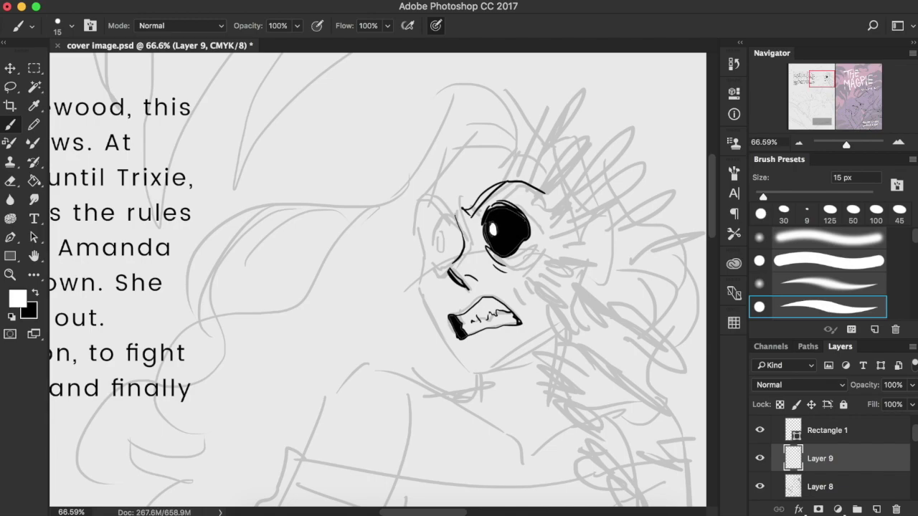
Step: Ink the left-hand eye in black with a white highlight, and outline the cheek, chin and jaw
{"action": "key", "text": "x"}
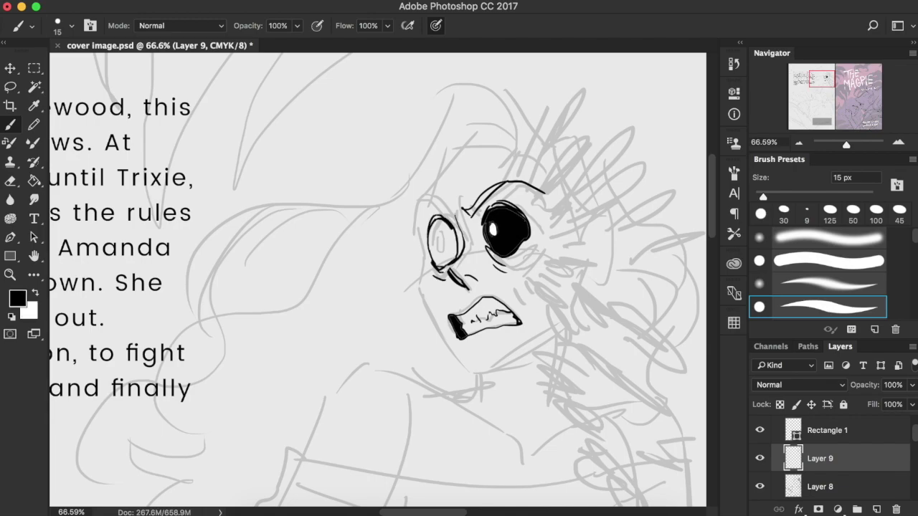
{"action": "left_click_drag", "start_coordinate": [441, 226], "coordinate": [452, 260]}
{"action": "key", "text": "x"}
{"action": "key", "text": "x"}
{"action": "mouse_move", "coordinate": [414, 216]}
{"action": "left_mouse_down"}
{"action": "mouse_move", "coordinate": [446, 216]}
{"action": "mouse_move", "coordinate": [425, 251]}
{"action": "mouse_move", "coordinate": [456, 351]}
{"action": "left_mouse_up"}
{"action": "mouse_move", "coordinate": [422, 286]}
{"action": "left_mouse_down"}
{"action": "mouse_move", "coordinate": [478, 370]}
{"action": "mouse_move", "coordinate": [542, 350]}
{"action": "left_mouse_up"}
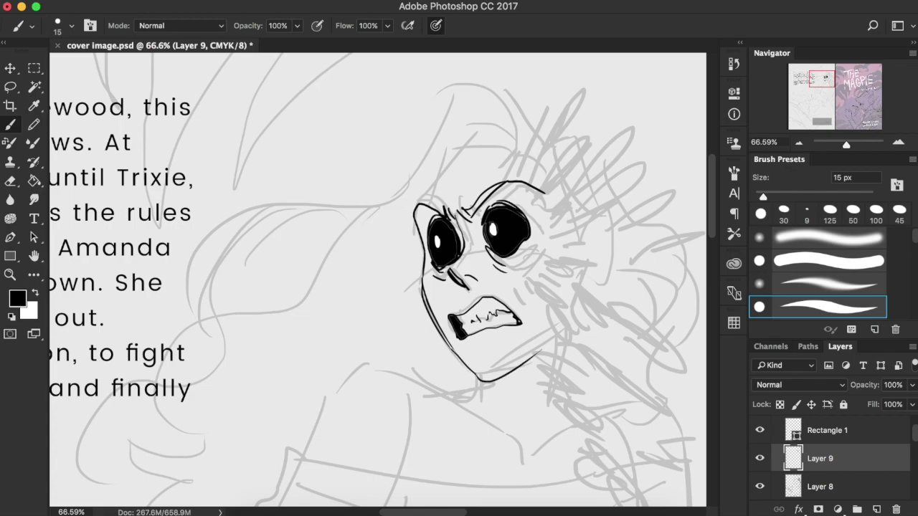
Step: Redraw the chin and jawline, and ink the ear with its inner fold and the edge below it
{"action": "left_click_drag", "start_coordinate": [484, 380], "coordinate": [565, 330]}
{"action": "key", "text": "super+alt+z"}
{"action": "key", "text": "super+alt+z"}
{"action": "mouse_move", "coordinate": [471, 372]}
{"action": "left_mouse_down"}
{"action": "mouse_move", "coordinate": [522, 352]}
{"action": "mouse_move", "coordinate": [566, 265]}
{"action": "mouse_move", "coordinate": [567, 307]}
{"action": "left_mouse_up"}
{"action": "key", "text": "super+z"}
{"action": "left_click_drag", "start_coordinate": [571, 226], "coordinate": [573, 270]}
{"action": "key", "text": "super+z"}
{"action": "left_click_drag", "start_coordinate": [570, 225], "coordinate": [591, 262]}
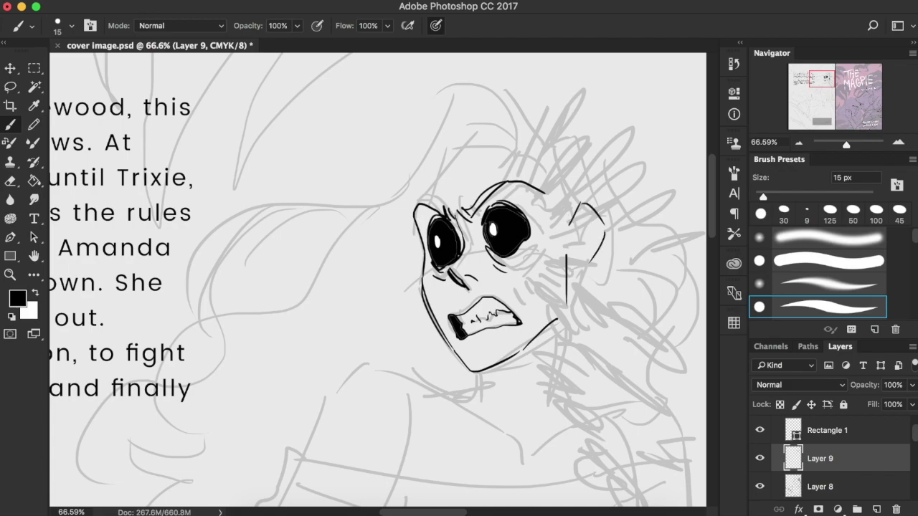
{"action": "left_click_drag", "start_coordinate": [593, 212], "coordinate": [576, 258]}
Step: Ink the hairline across the forehead and a long wavy strand sweeping away behind the head
{"action": "mouse_move", "coordinate": [422, 271]}
{"action": "left_mouse_down"}
{"action": "mouse_move", "coordinate": [445, 152]}
{"action": "mouse_move", "coordinate": [513, 166]}
{"action": "left_mouse_up"}
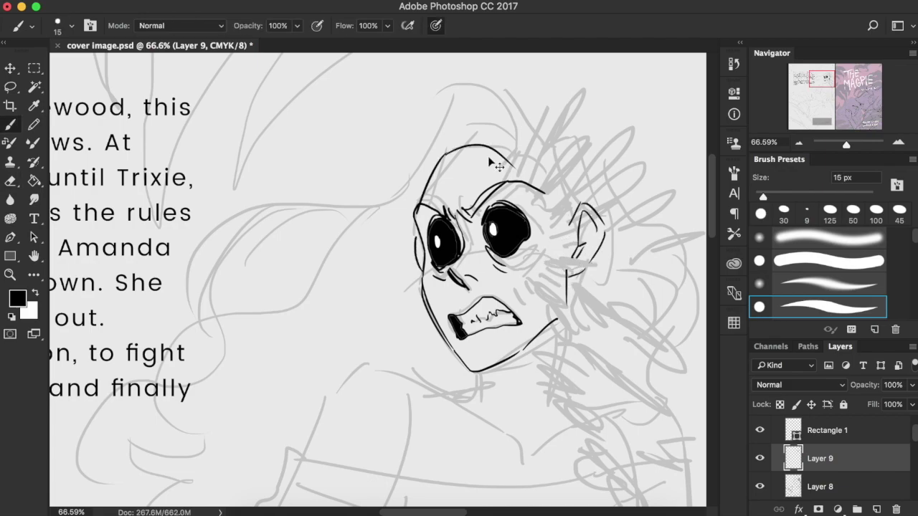
{"action": "key", "text": "super+z"}
{"action": "key", "text": "e"}
{"action": "mouse_move", "coordinate": [443, 152]}
{"action": "left_mouse_down"}
{"action": "mouse_move", "coordinate": [518, 147]}
{"action": "mouse_move", "coordinate": [287, 307]}
{"action": "left_mouse_up"}
{"action": "key", "text": "b"}
{"action": "key", "text": "e"}
{"action": "key", "text": "b"}
Step: Outline the crown of the hair and the outer wavy lock flowing toward the blurb text
{"action": "left_click_drag", "start_coordinate": [489, 87], "coordinate": [523, 114]}
{"action": "mouse_move", "coordinate": [533, 124]}
{"action": "left_mouse_down"}
{"action": "mouse_move", "coordinate": [578, 143]}
{"action": "mouse_move", "coordinate": [580, 159]}
{"action": "left_mouse_up"}
{"action": "mouse_move", "coordinate": [429, 126]}
{"action": "left_mouse_down"}
{"action": "mouse_move", "coordinate": [346, 202]}
{"action": "mouse_move", "coordinate": [200, 271]}
{"action": "left_mouse_up"}
{"action": "left_click_drag", "start_coordinate": [269, 205], "coordinate": [208, 290]}
{"action": "key", "text": "e"}
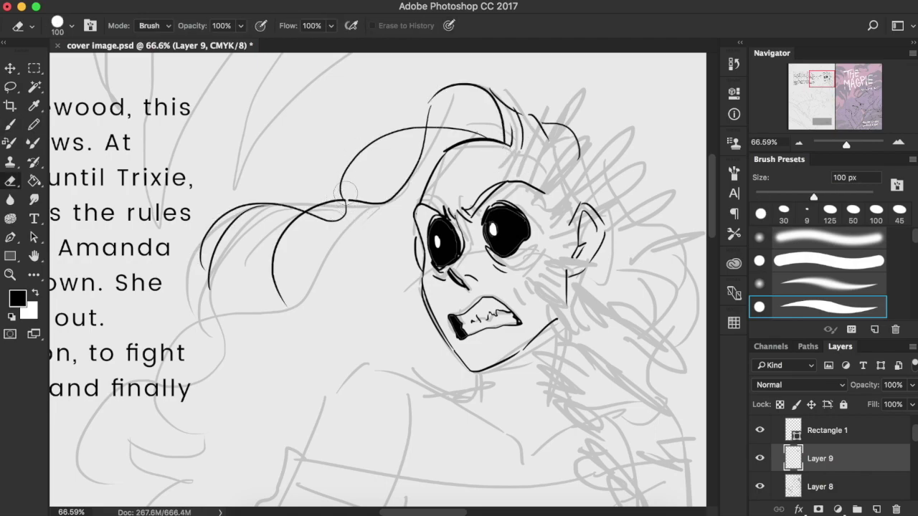
Step: Ink the inner crown strands, the curls around the ear and the wavy locks falling along the page edge
{"action": "key", "text": "b"}
{"action": "mouse_move", "coordinate": [436, 123]}
{"action": "left_mouse_down"}
{"action": "mouse_move", "coordinate": [466, 99]}
{"action": "mouse_move", "coordinate": [493, 108]}
{"action": "left_mouse_up"}
{"action": "left_click_drag", "start_coordinate": [532, 170], "coordinate": [569, 152]}
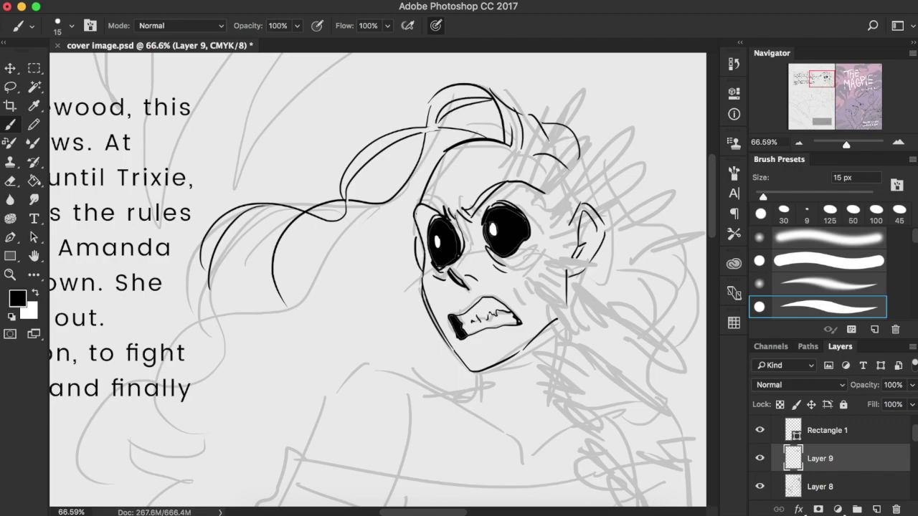
{"action": "left_click_drag", "start_coordinate": [567, 201], "coordinate": [633, 259]}
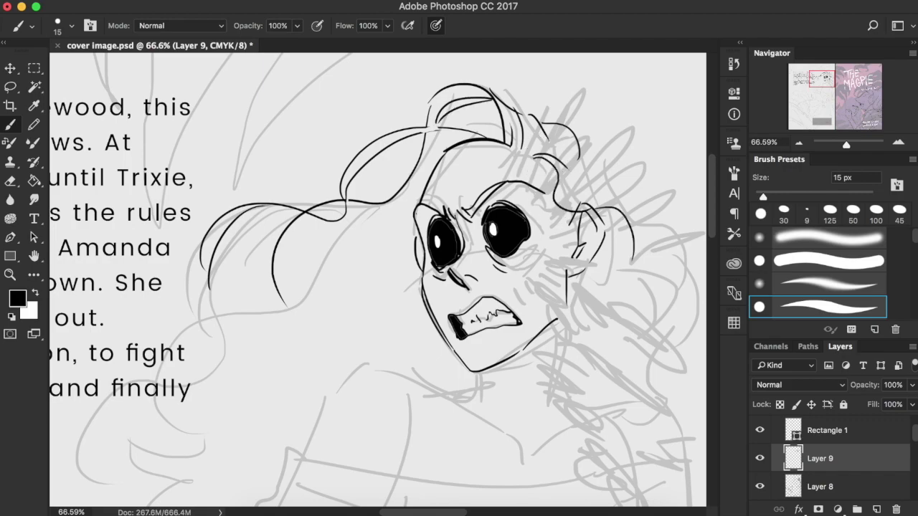
{"action": "left_click_drag", "start_coordinate": [579, 147], "coordinate": [617, 143]}
{"action": "left_click_drag", "start_coordinate": [619, 149], "coordinate": [638, 232]}
{"action": "left_click_drag", "start_coordinate": [584, 154], "coordinate": [625, 178]}
{"action": "mouse_move", "coordinate": [638, 224]}
{"action": "left_mouse_down"}
{"action": "mouse_move", "coordinate": [702, 338]}
{"action": "mouse_move", "coordinate": [656, 397]}
{"action": "left_mouse_up"}
{"action": "left_click_drag", "start_coordinate": [665, 269], "coordinate": [692, 343]}
{"action": "left_click_drag", "start_coordinate": [675, 289], "coordinate": [650, 367]}
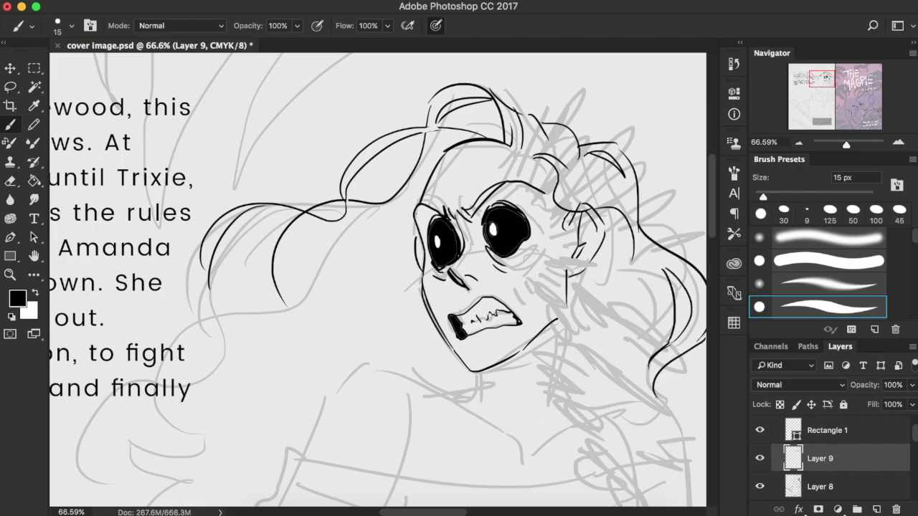
Step: Extend the flowing lock down over the blurb text and add inner curl strokes
{"action": "left_click_drag", "start_coordinate": [285, 301], "coordinate": [153, 447]}
{"action": "mouse_move", "coordinate": [207, 264]}
{"action": "left_mouse_down"}
{"action": "mouse_move", "coordinate": [186, 372]}
{"action": "mouse_move", "coordinate": [224, 337]}
{"action": "left_mouse_up"}
{"action": "left_click_drag", "start_coordinate": [324, 234], "coordinate": [293, 287]}
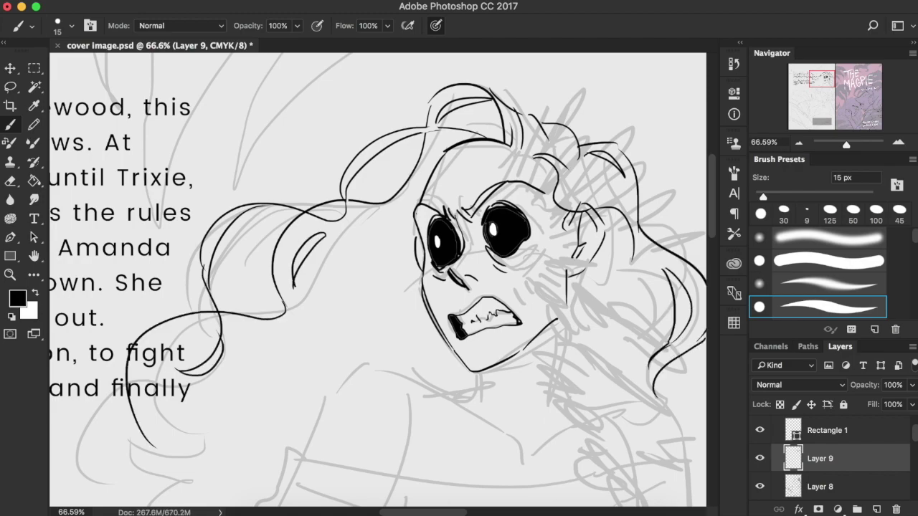
Step: Ink the strands sweeping from the cheek behind the shoulder and the curled tips ending the long lock
{"action": "scroll", "coordinate": [282, 350], "scroll_direction": "down", "scroll_amount": 5}
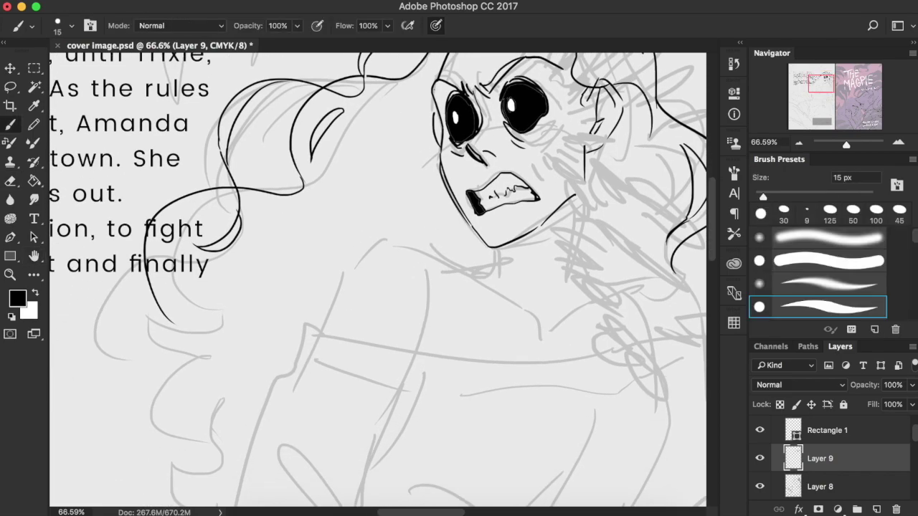
{"action": "left_click_drag", "start_coordinate": [442, 181], "coordinate": [281, 312]}
{"action": "left_click_drag", "start_coordinate": [331, 234], "coordinate": [222, 363]}
{"action": "mouse_move", "coordinate": [173, 320]}
{"action": "left_mouse_down"}
{"action": "mouse_move", "coordinate": [140, 319]}
{"action": "mouse_move", "coordinate": [193, 348]}
{"action": "left_mouse_up"}
{"action": "left_click_drag", "start_coordinate": [213, 343], "coordinate": [172, 426]}
{"action": "left_click_drag", "start_coordinate": [195, 378], "coordinate": [197, 474]}
{"action": "left_click_drag", "start_coordinate": [175, 466], "coordinate": [237, 459]}
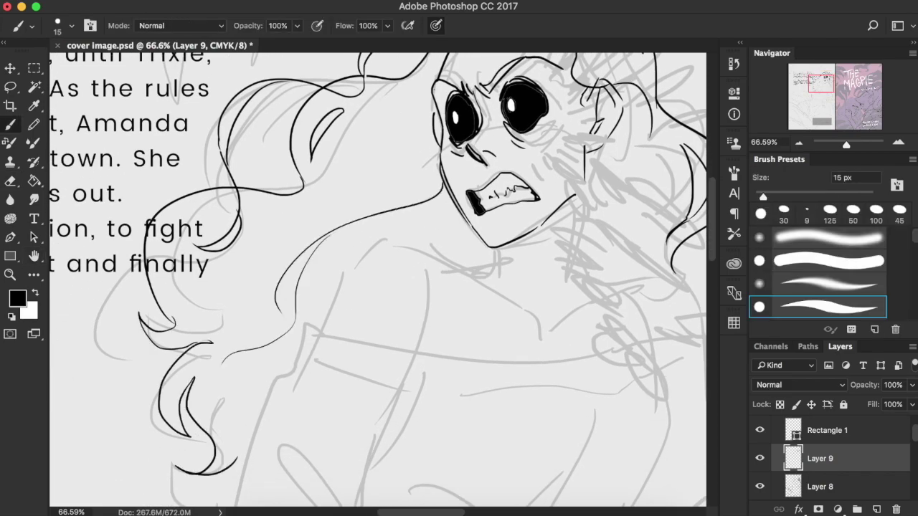
Step: Ink the neck, both shoulders and the collarbones, redrawing the shoulder line beside the long hair
{"action": "left_click_drag", "start_coordinate": [498, 257], "coordinate": [498, 274]}
{"action": "left_click_drag", "start_coordinate": [584, 179], "coordinate": [575, 270]}
{"action": "mouse_move", "coordinate": [498, 268]}
{"action": "left_mouse_down"}
{"action": "mouse_move", "coordinate": [455, 256]}
{"action": "mouse_move", "coordinate": [318, 327]}
{"action": "left_mouse_up"}
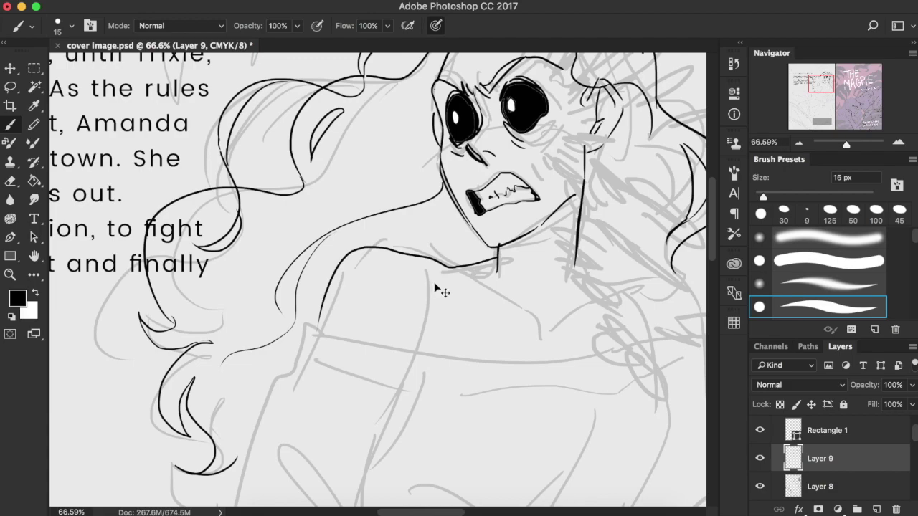
{"action": "key", "text": "super+z"}
{"action": "mouse_move", "coordinate": [498, 257]}
{"action": "left_mouse_down"}
{"action": "mouse_move", "coordinate": [380, 253]}
{"action": "mouse_move", "coordinate": [324, 350]}
{"action": "left_mouse_up"}
{"action": "left_click_drag", "start_coordinate": [575, 256], "coordinate": [706, 332]}
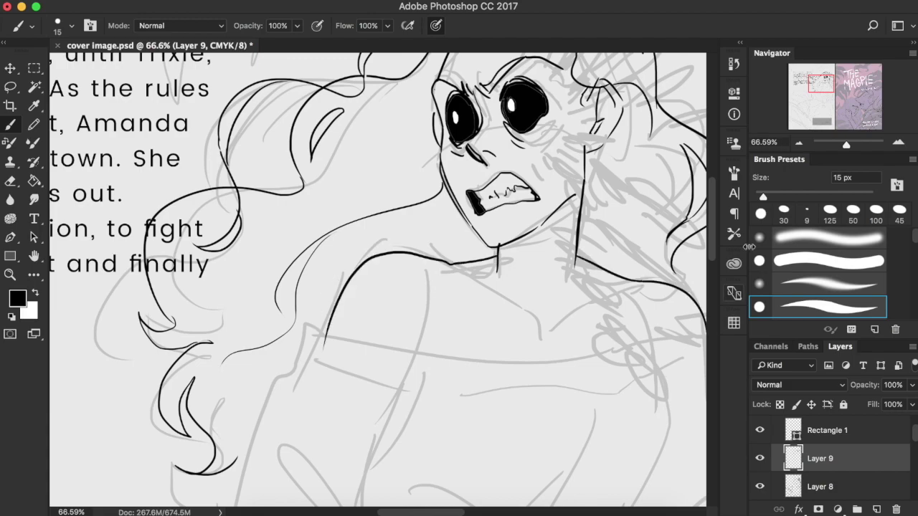
{"action": "left_click_drag", "start_coordinate": [453, 264], "coordinate": [537, 319]}
Step: Outline the off-shoulder blouse's neckline, the long sleeve with its jagged cuff and the bodice side
{"action": "left_click", "coordinate": [800, 142]}
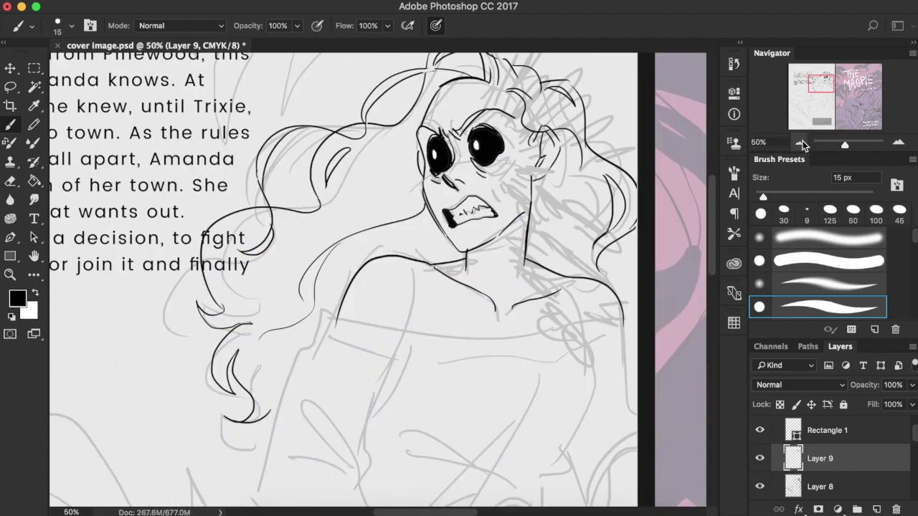
{"action": "left_click", "coordinate": [799, 142]}
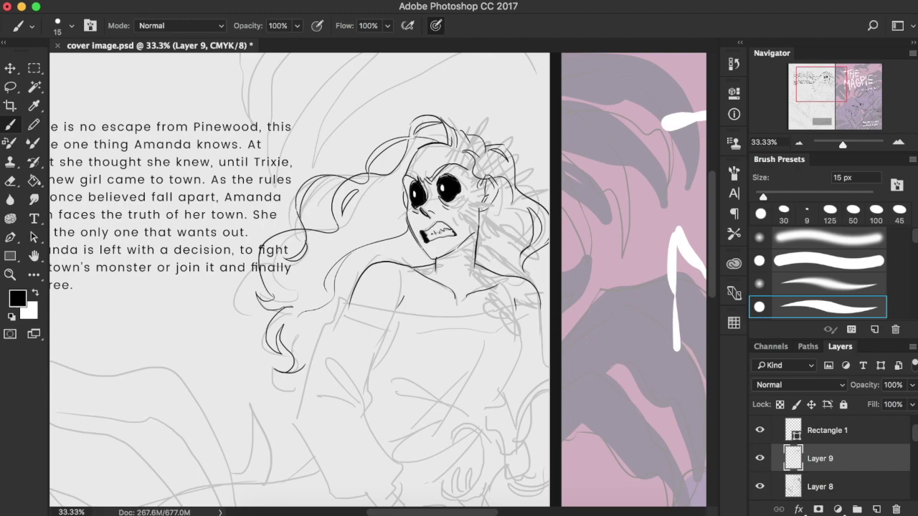
{"action": "left_click", "coordinate": [799, 142]}
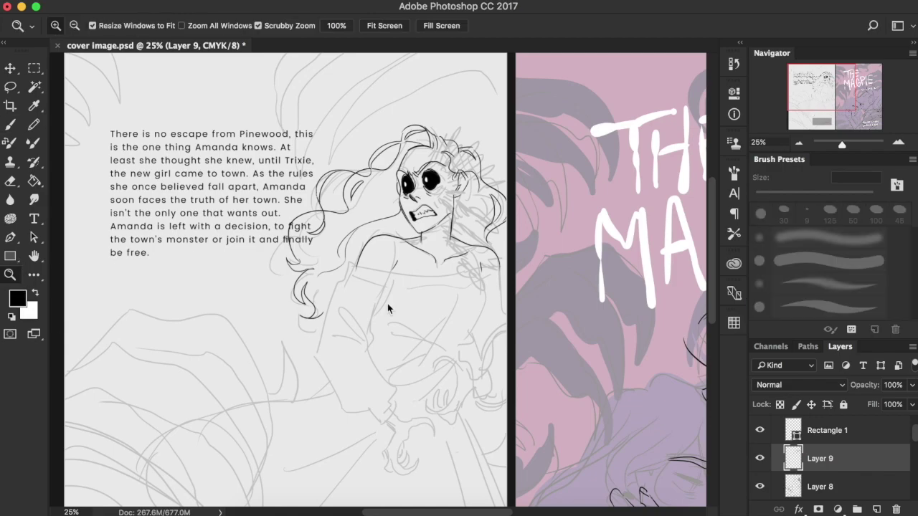
{"action": "left_click_drag", "start_coordinate": [352, 271], "coordinate": [327, 322]}
{"action": "key", "text": "super+z"}
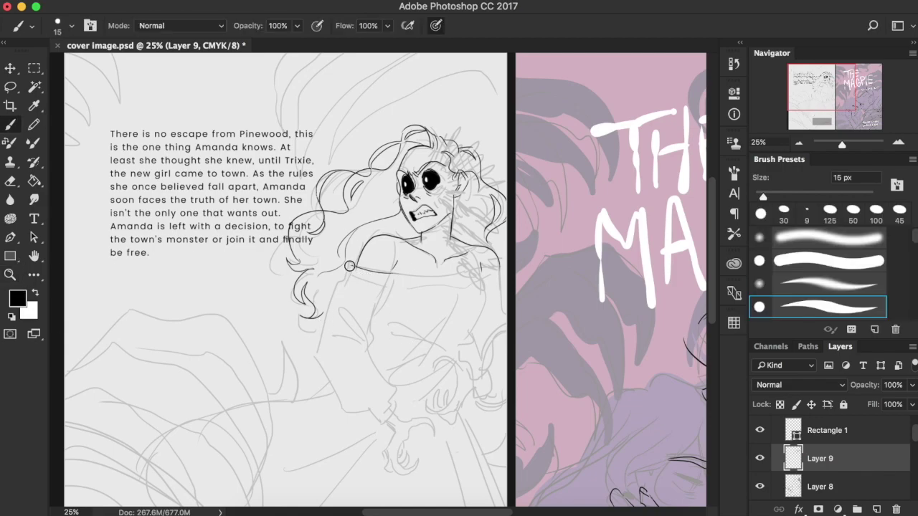
{"action": "mouse_move", "coordinate": [349, 266]}
{"action": "left_mouse_down"}
{"action": "mouse_move", "coordinate": [328, 320]}
{"action": "mouse_move", "coordinate": [342, 406]}
{"action": "mouse_move", "coordinate": [394, 410]}
{"action": "mouse_move", "coordinate": [398, 391]}
{"action": "mouse_move", "coordinate": [365, 331]}
{"action": "mouse_move", "coordinate": [385, 306]}
{"action": "mouse_move", "coordinate": [378, 316]}
{"action": "left_mouse_up"}
{"action": "mouse_move", "coordinate": [393, 273]}
{"action": "left_mouse_down"}
{"action": "mouse_move", "coordinate": [497, 251]}
{"action": "mouse_move", "coordinate": [505, 285]}
{"action": "mouse_move", "coordinate": [488, 294]}
{"action": "mouse_move", "coordinate": [469, 342]}
{"action": "mouse_move", "coordinate": [449, 351]}
{"action": "left_mouse_up"}
Step: Add fold lines to the blouse's bodice, gathered waist and upper sleeve
{"action": "key", "text": "e"}
{"action": "key", "text": "b"}
{"action": "left_click_drag", "start_coordinate": [447, 330], "coordinate": [437, 349]}
{"action": "left_click_drag", "start_coordinate": [467, 314], "coordinate": [450, 343]}
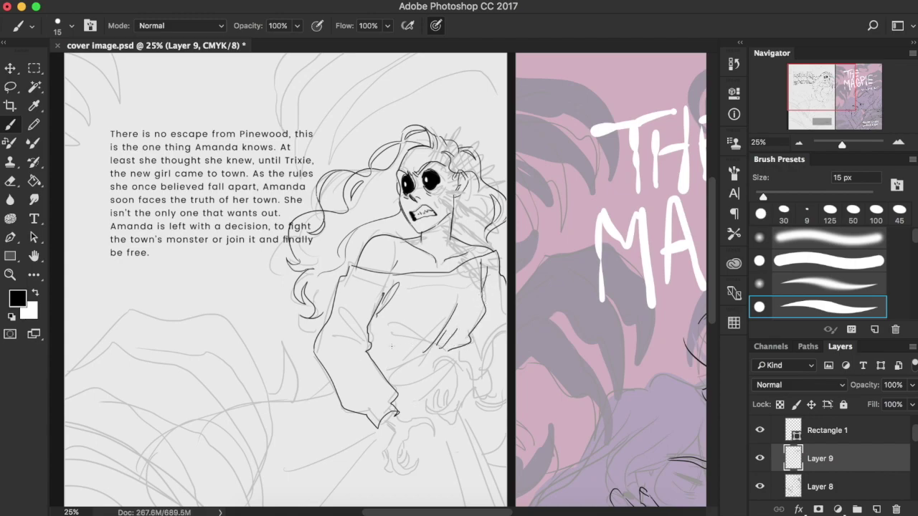
{"action": "left_click_drag", "start_coordinate": [390, 339], "coordinate": [397, 349]}
{"action": "left_click_drag", "start_coordinate": [399, 351], "coordinate": [416, 353]}
{"action": "left_click_drag", "start_coordinate": [336, 312], "coordinate": [362, 342]}
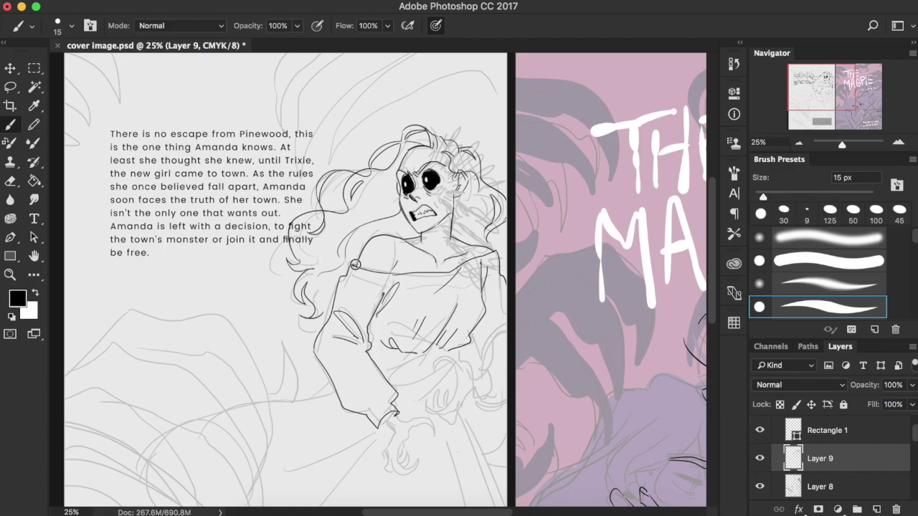
Step: Ink a long feather rising above the eye and fill it black
{"action": "key", "text": "e"}
{"action": "left_click", "coordinate": [896, 143]}
{"action": "key", "text": "b"}
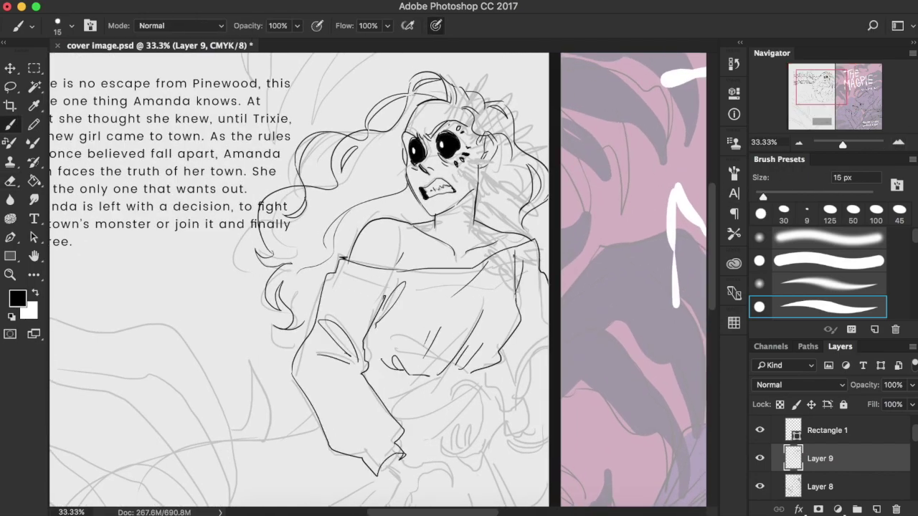
{"action": "left_click_drag", "start_coordinate": [465, 117], "coordinate": [498, 83]}
{"action": "key", "text": "g"}
{"action": "left_click", "coordinate": [481, 101]}
{"action": "key", "text": "b"}
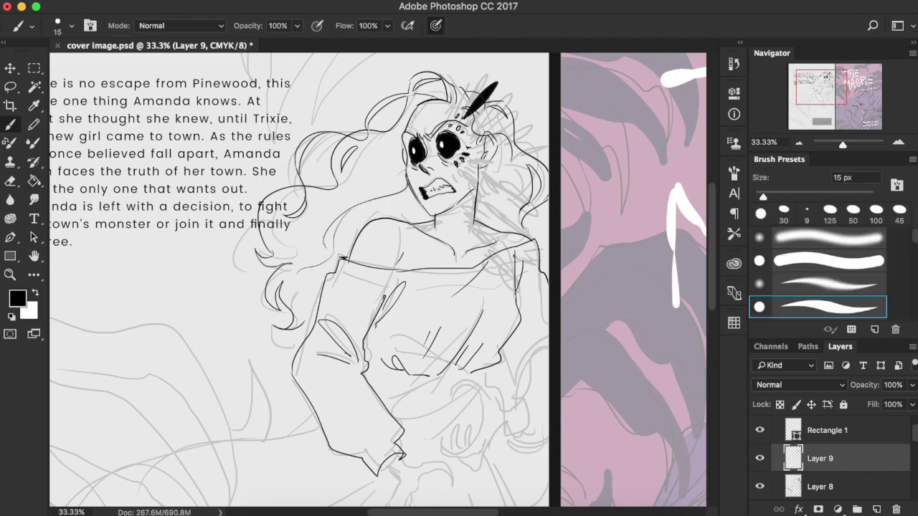
Step: Ink more black feathers radiating around the eye, over the hair and down the cheek and jaw
{"action": "left_click_drag", "start_coordinate": [459, 112], "coordinate": [483, 73]}
{"action": "mouse_move", "coordinate": [465, 112]}
{"action": "left_mouse_down"}
{"action": "mouse_move", "coordinate": [485, 74]}
{"action": "mouse_move", "coordinate": [464, 102]}
{"action": "mouse_move", "coordinate": [458, 179]}
{"action": "left_mouse_up"}
{"action": "left_click_drag", "start_coordinate": [479, 159], "coordinate": [460, 178]}
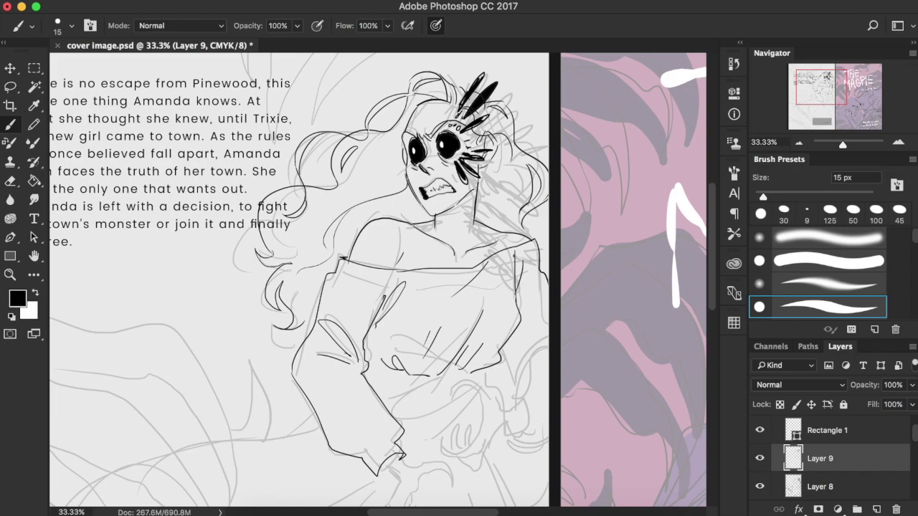
{"action": "left_click_drag", "start_coordinate": [462, 94], "coordinate": [445, 118]}
{"action": "left_click_drag", "start_coordinate": [514, 189], "coordinate": [481, 224]}
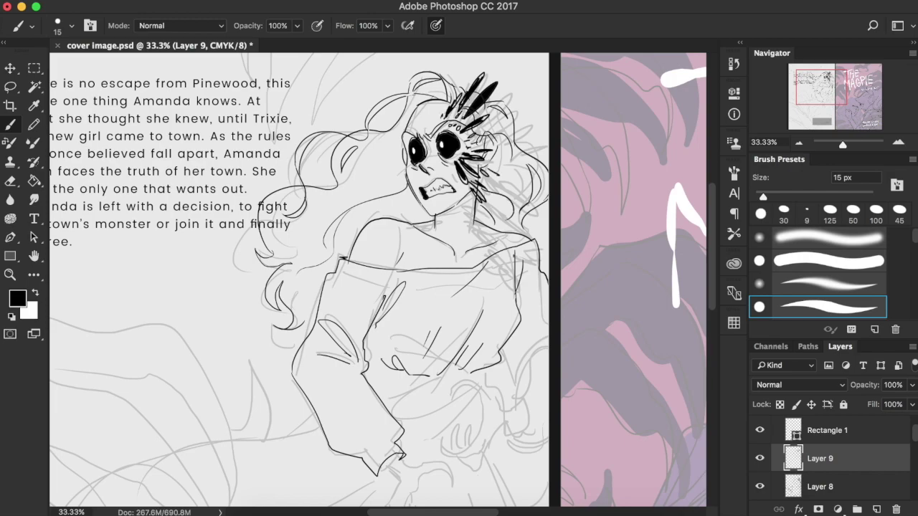
{"action": "left_click_drag", "start_coordinate": [481, 132], "coordinate": [516, 113]}
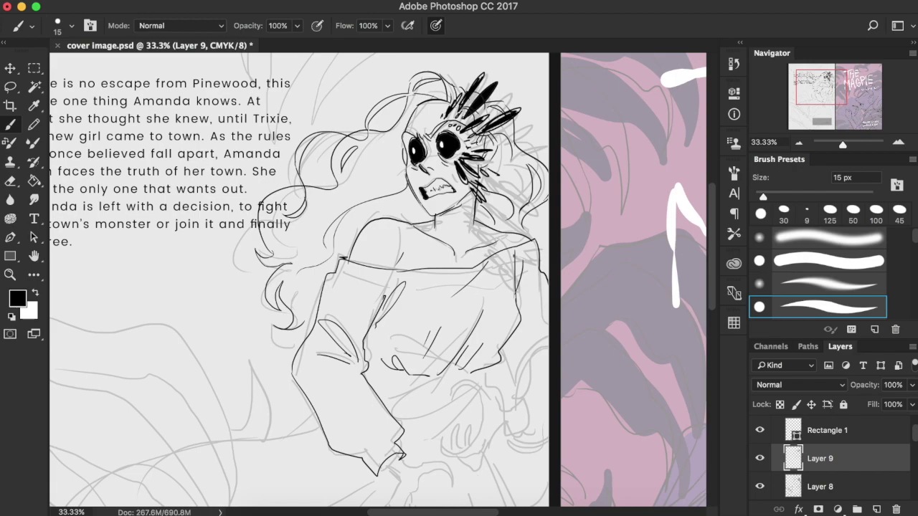
Step: Ink the clawed hand below the long sleeve's cuff, including its thumb, palm and curled fingers
{"action": "left_click_drag", "start_coordinate": [827, 105], "coordinate": [818, 129]}
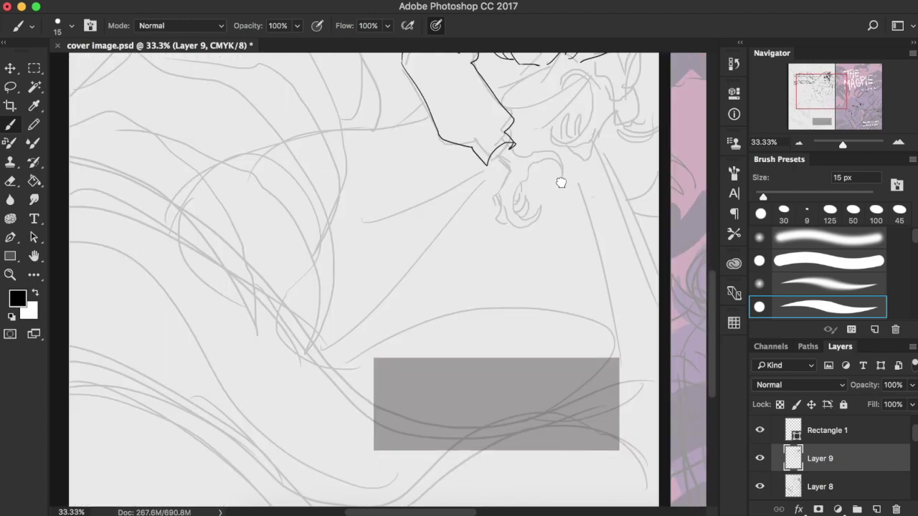
{"action": "left_click_drag", "start_coordinate": [522, 170], "coordinate": [469, 254]}
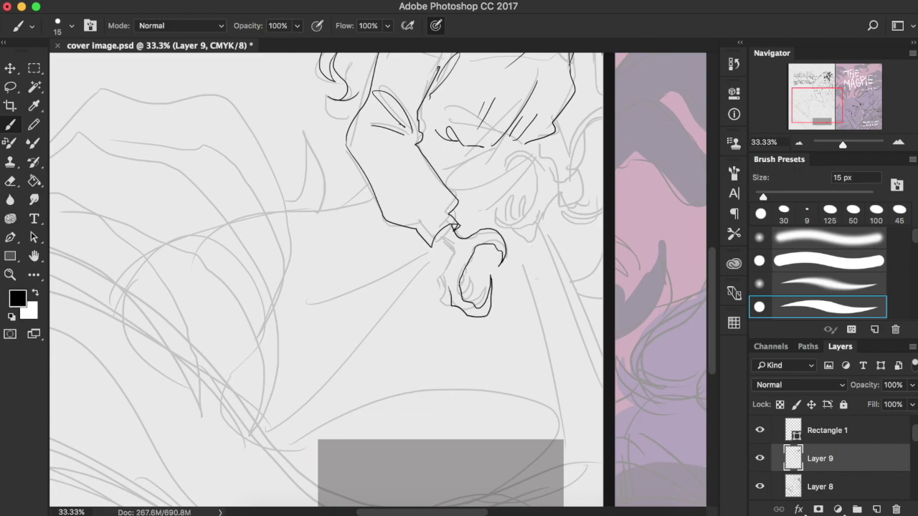
{"action": "left_click_drag", "start_coordinate": [449, 255], "coordinate": [464, 317]}
{"action": "key", "text": "e"}
{"action": "left_click", "coordinate": [464, 314]}
{"action": "key", "text": "b"}
{"action": "left_click_drag", "start_coordinate": [484, 278], "coordinate": [477, 307]}
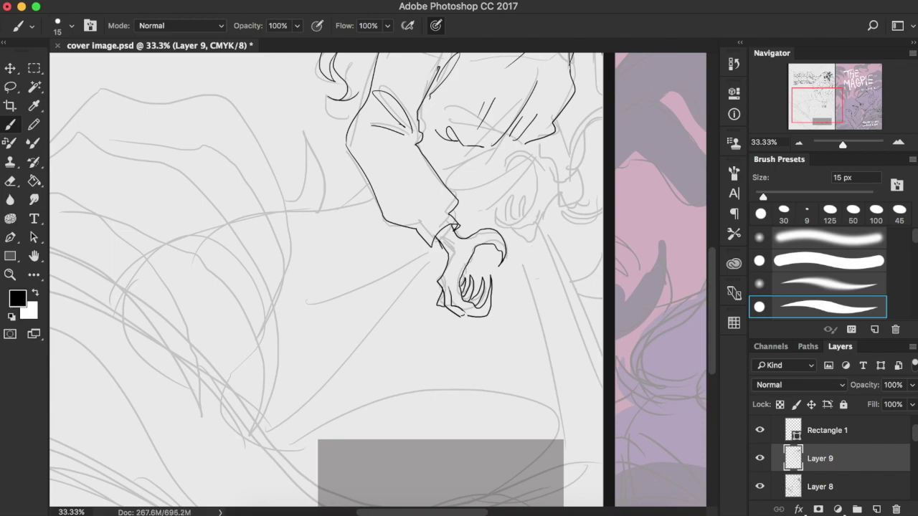
Step: Ink the second clawed hand in front of the waist and its ruffled cuff
{"action": "left_click", "coordinate": [799, 143]}
{"action": "left_click_drag", "start_coordinate": [817, 107], "coordinate": [822, 92]}
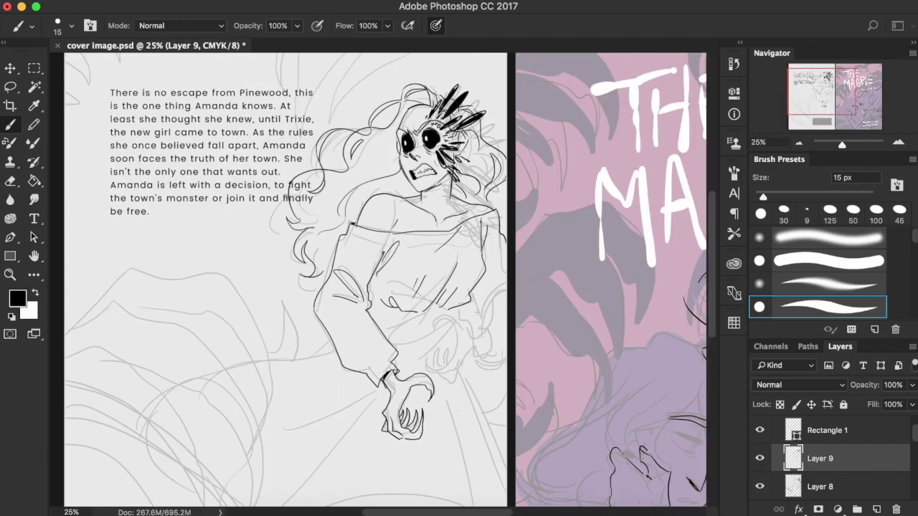
{"action": "mouse_move", "coordinate": [472, 334]}
{"action": "left_mouse_down"}
{"action": "mouse_move", "coordinate": [440, 340]}
{"action": "mouse_move", "coordinate": [458, 332]}
{"action": "mouse_move", "coordinate": [430, 359]}
{"action": "mouse_move", "coordinate": [432, 379]}
{"action": "mouse_move", "coordinate": [462, 370]}
{"action": "mouse_move", "coordinate": [474, 350]}
{"action": "mouse_move", "coordinate": [441, 355]}
{"action": "left_mouse_up"}
{"action": "mouse_move", "coordinate": [441, 355]}
{"action": "left_mouse_down"}
{"action": "mouse_move", "coordinate": [447, 367]}
{"action": "mouse_move", "coordinate": [451, 359]}
{"action": "mouse_move", "coordinate": [430, 384]}
{"action": "mouse_move", "coordinate": [459, 326]}
{"action": "mouse_move", "coordinate": [459, 356]}
{"action": "mouse_move", "coordinate": [430, 373]}
{"action": "mouse_move", "coordinate": [441, 382]}
{"action": "mouse_move", "coordinate": [467, 351]}
{"action": "mouse_move", "coordinate": [441, 387]}
{"action": "mouse_move", "coordinate": [445, 353]}
{"action": "mouse_move", "coordinate": [441, 369]}
{"action": "left_mouse_up"}
{"action": "key", "text": "e"}
{"action": "key", "text": "b"}
{"action": "key", "text": "e"}
{"action": "key", "text": "b"}
{"action": "mouse_move", "coordinate": [497, 356]}
{"action": "left_mouse_down"}
{"action": "mouse_move", "coordinate": [476, 366]}
{"action": "mouse_move", "coordinate": [501, 376]}
{"action": "mouse_move", "coordinate": [496, 369]}
{"action": "left_mouse_up"}
{"action": "key", "text": "super+z"}
{"action": "left_click_drag", "start_coordinate": [495, 343], "coordinate": [490, 369]}
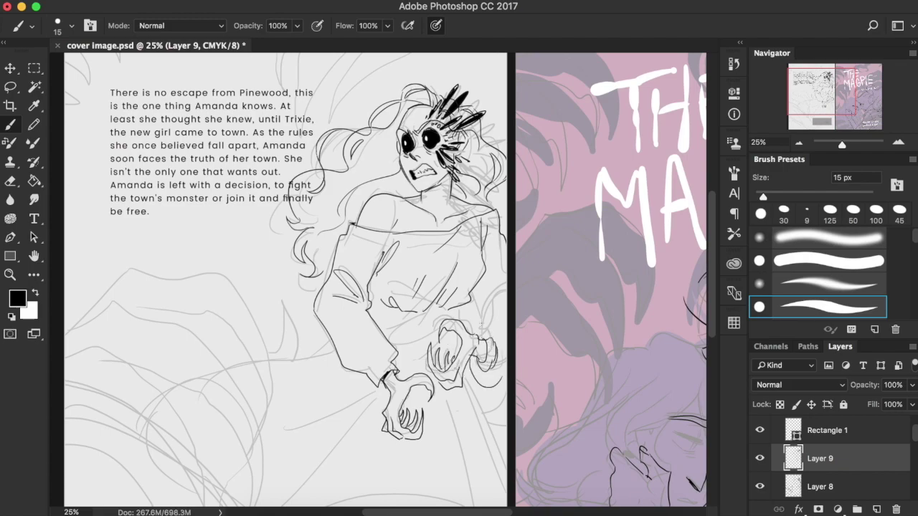
Step: Ink the second sleeve's edge beside the waist and save the document
{"action": "mouse_move", "coordinate": [470, 297]}
{"action": "left_mouse_down"}
{"action": "mouse_move", "coordinate": [472, 330]}
{"action": "mouse_move", "coordinate": [500, 298]}
{"action": "left_mouse_up"}
{"action": "key", "text": "e"}
{"action": "key", "text": "b"}
{"action": "key", "text": "e"}
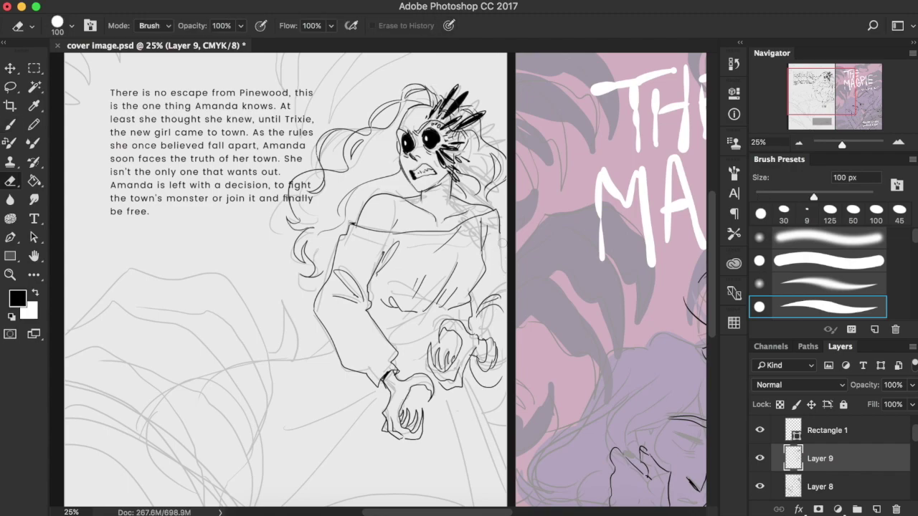
{"action": "key", "text": "b"}
{"action": "key", "text": "ctrl+s"}
{"action": "key", "text": "e"}
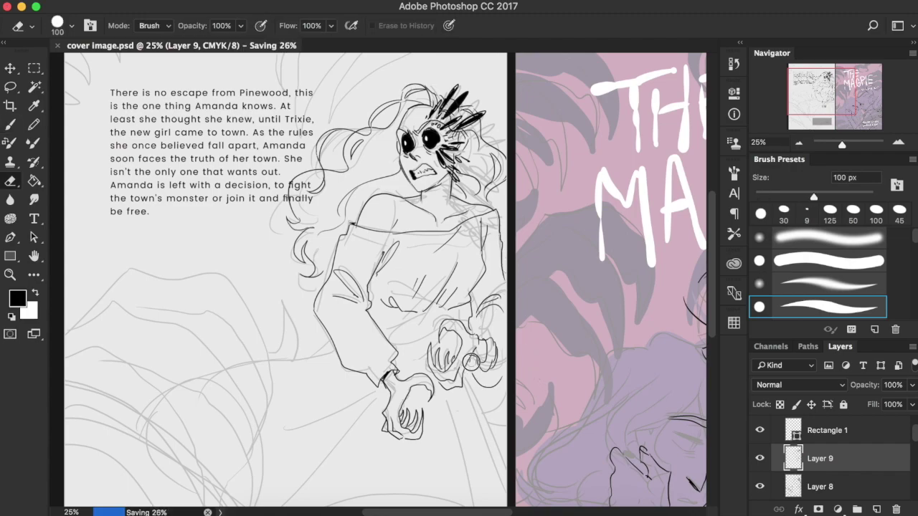
Step: Erase the ruffled cuff at the second wrist, redraw it more simply and save the document
{"action": "left_click_drag", "start_coordinate": [491, 336], "coordinate": [489, 383]}
{"action": "key", "text": "b"}
{"action": "mouse_move", "coordinate": [483, 335]}
{"action": "left_mouse_down"}
{"action": "mouse_move", "coordinate": [482, 358]}
{"action": "mouse_move", "coordinate": [495, 345]}
{"action": "mouse_move", "coordinate": [500, 360]}
{"action": "left_mouse_up"}
{"action": "key", "text": "ctrl+s"}
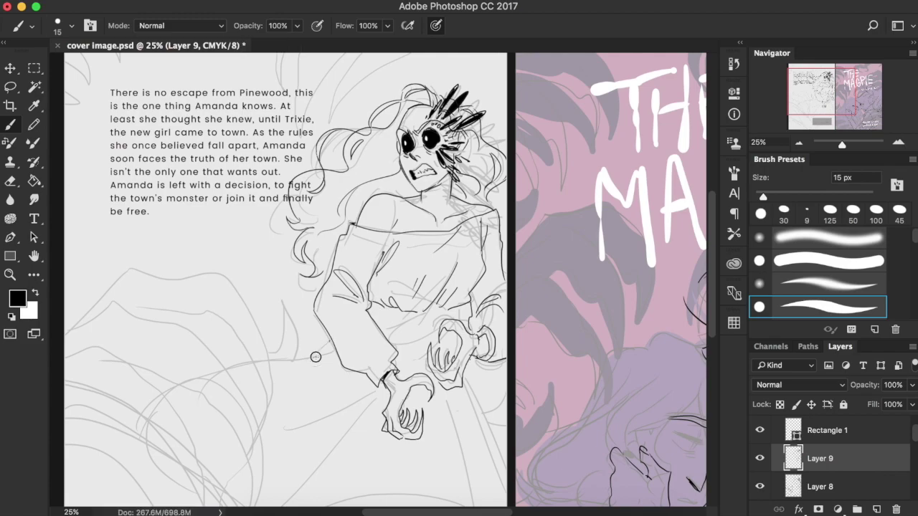
Step: Ink the skirt's outer edges from the waist and its sweeping, folded hem around the grey rectangle
{"action": "left_click_drag", "start_coordinate": [329, 350], "coordinate": [223, 369]}
{"action": "mouse_move", "coordinate": [464, 377]}
{"action": "left_mouse_down"}
{"action": "mouse_move", "coordinate": [503, 463]}
{"action": "mouse_move", "coordinate": [502, 501]}
{"action": "left_mouse_up"}
{"action": "left_click", "coordinate": [799, 142]}
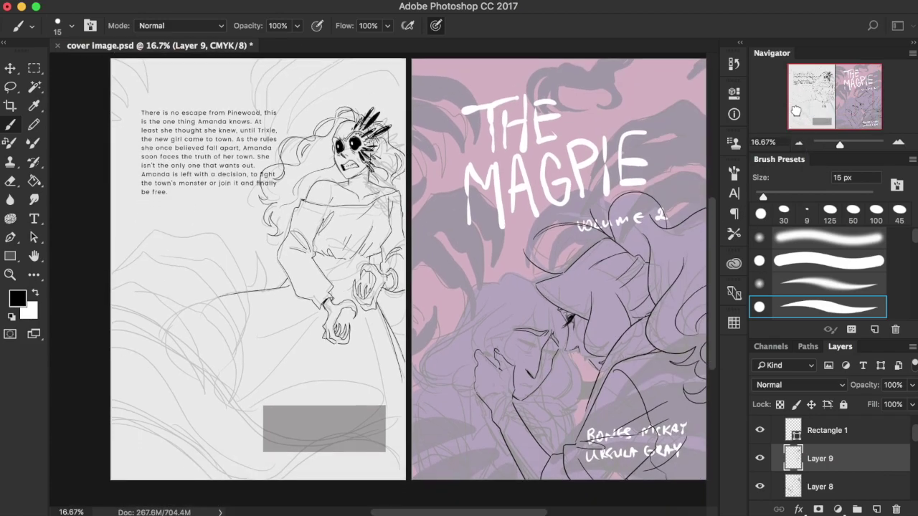
{"action": "left_click_drag", "start_coordinate": [219, 297], "coordinate": [163, 338]}
{"action": "left_click_drag", "start_coordinate": [226, 409], "coordinate": [406, 421]}
{"action": "left_click_drag", "start_coordinate": [165, 343], "coordinate": [223, 404]}
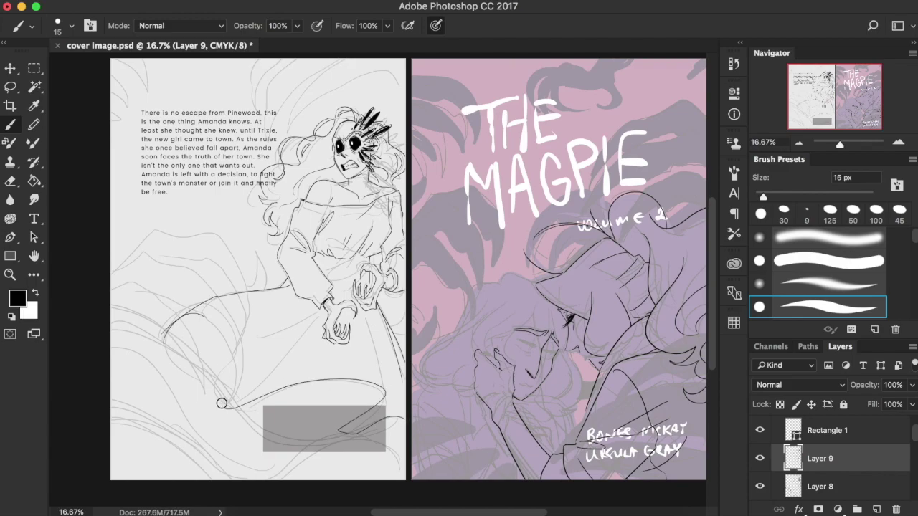
Step: Add long fold lines running from the waist down the skirt and save the document
{"action": "mouse_move", "coordinate": [310, 320]}
{"action": "left_mouse_down"}
{"action": "mouse_move", "coordinate": [245, 398]}
{"action": "mouse_move", "coordinate": [309, 321]}
{"action": "left_mouse_up"}
{"action": "left_click_drag", "start_coordinate": [347, 264], "coordinate": [340, 293]}
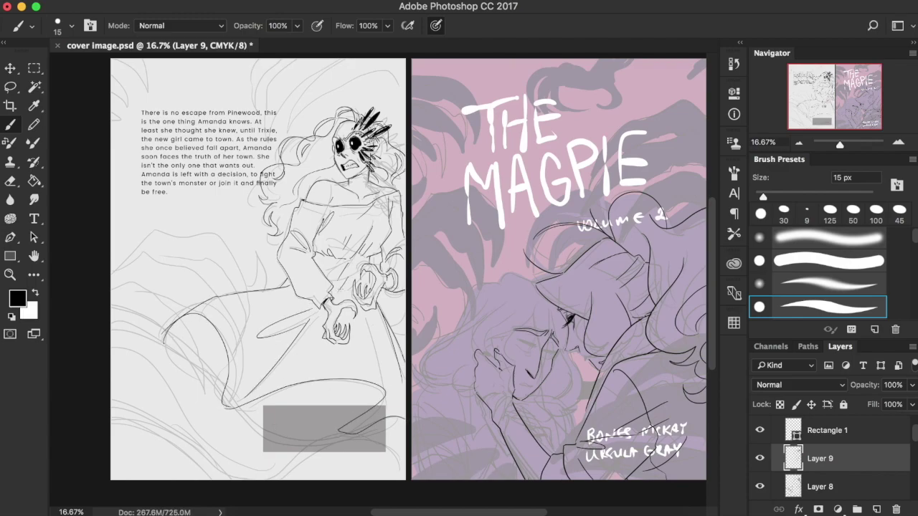
{"action": "left_click_drag", "start_coordinate": [370, 330], "coordinate": [385, 392]}
{"action": "key", "text": "super+s"}
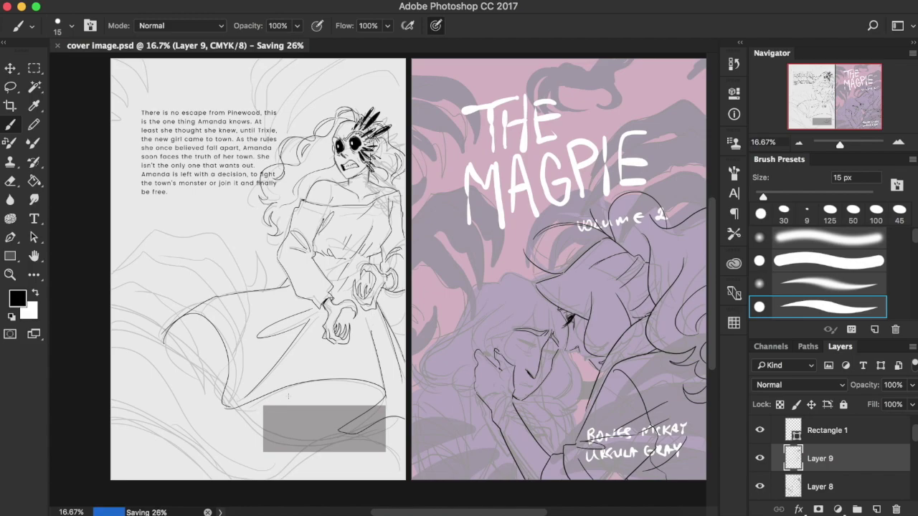